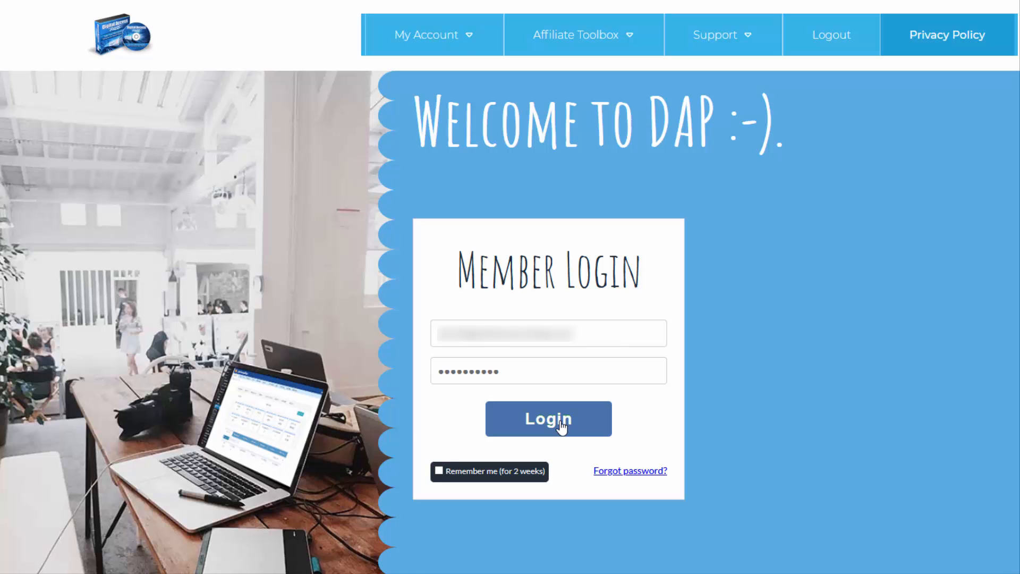
Step: Log into the DAP member area and save the DAP Easy Installer zip from Downloads
left_click(561, 425)
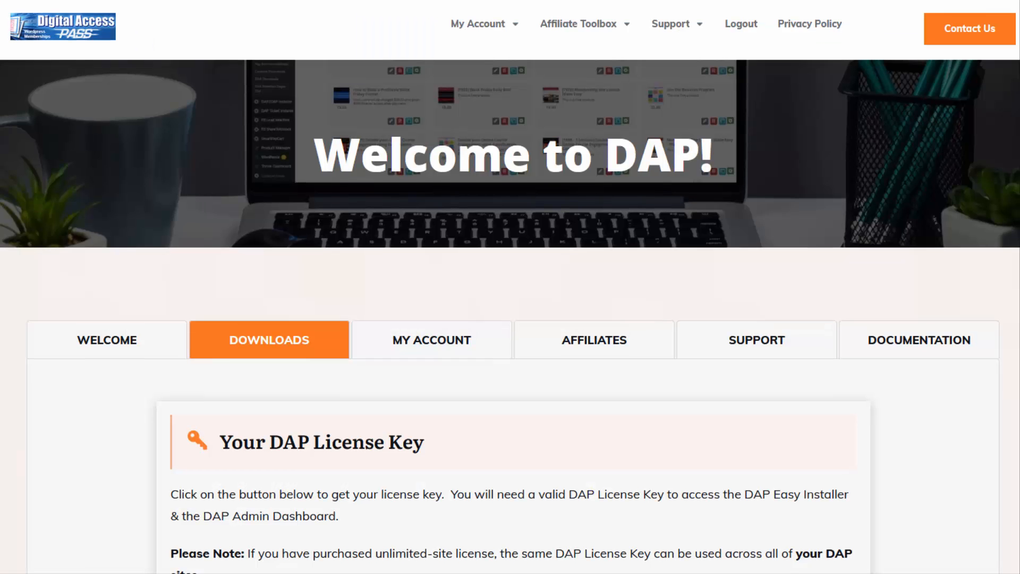
scroll(510, 286, "down", 4)
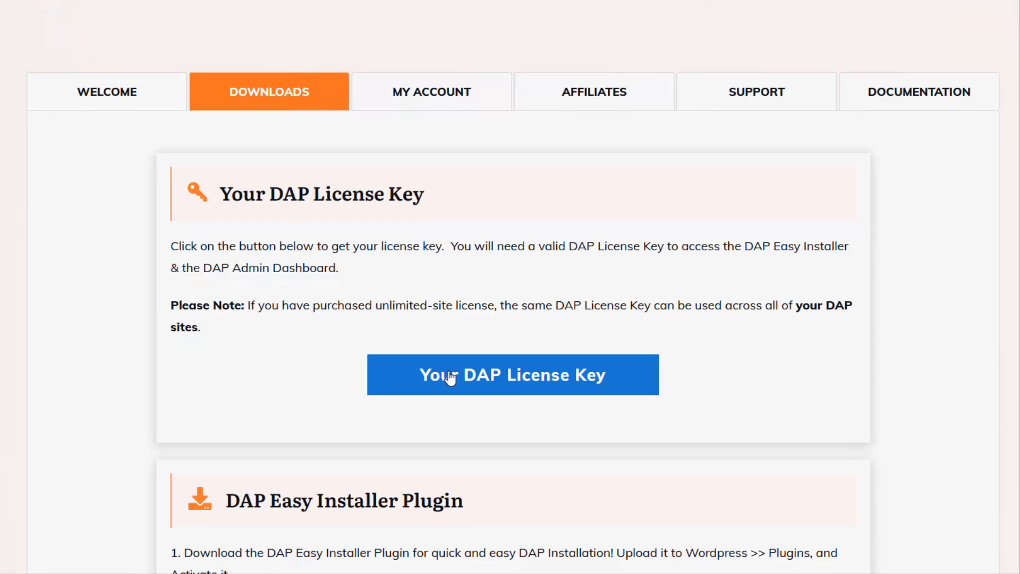
scroll(515, 382, "down", 2)
scroll(514, 383, "down", 3)
scroll(500, 398, "down", 1)
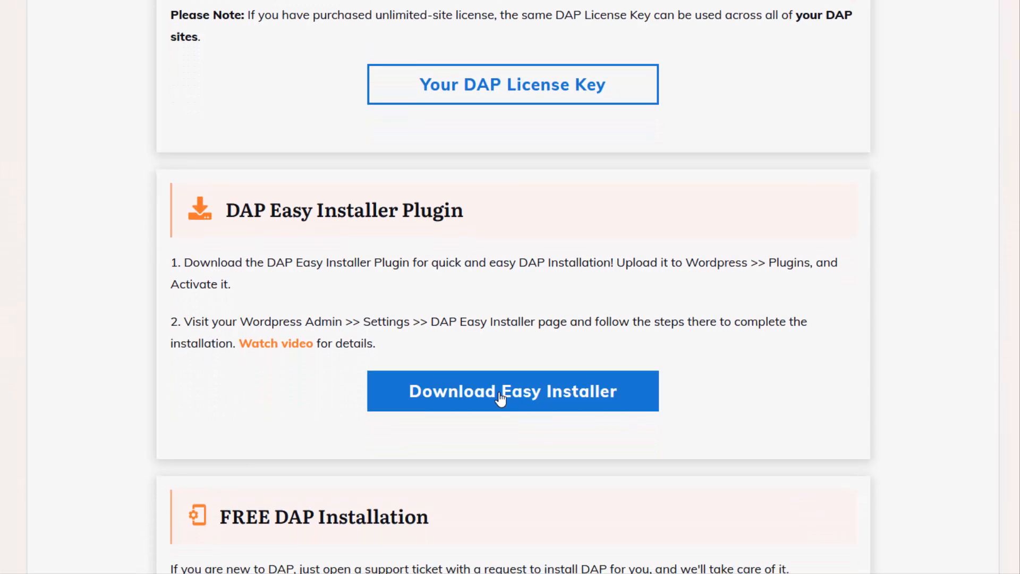
left_click(500, 399)
left_click(709, 390)
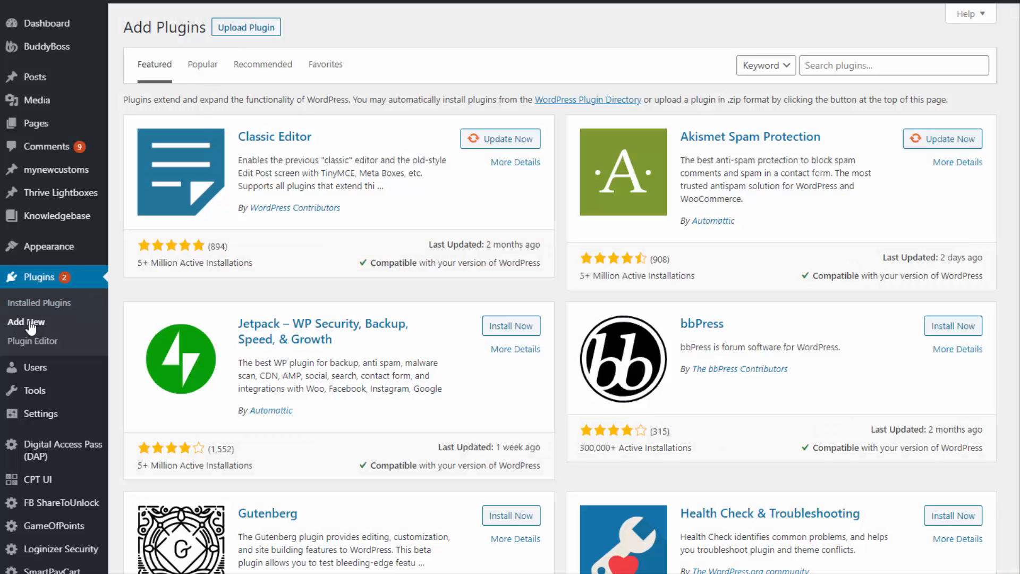
Step: Upload the dapeasyinstaller_v3.0.zip plugin and install it
left_click(238, 29)
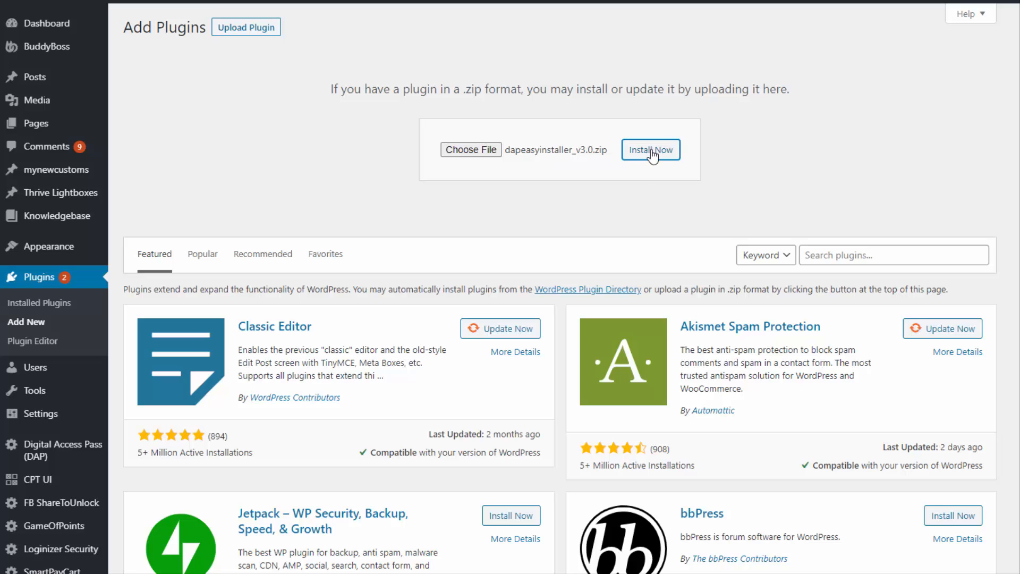
left_click(651, 151)
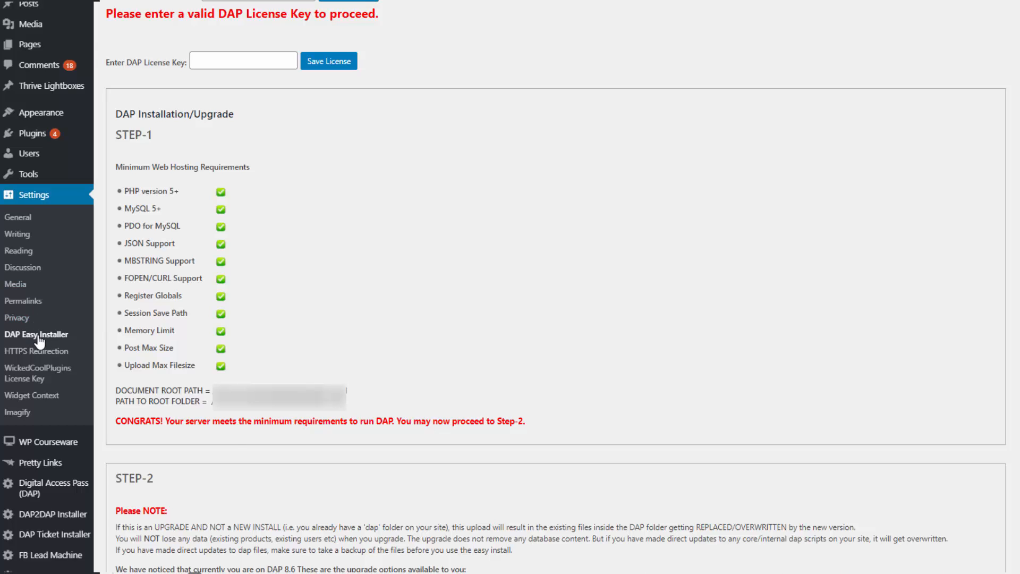
Step: Run the 1-click install for DAP and the DAPLiveLinks plugin from the Easy Installer page
scroll(166, 62, "down", 8)
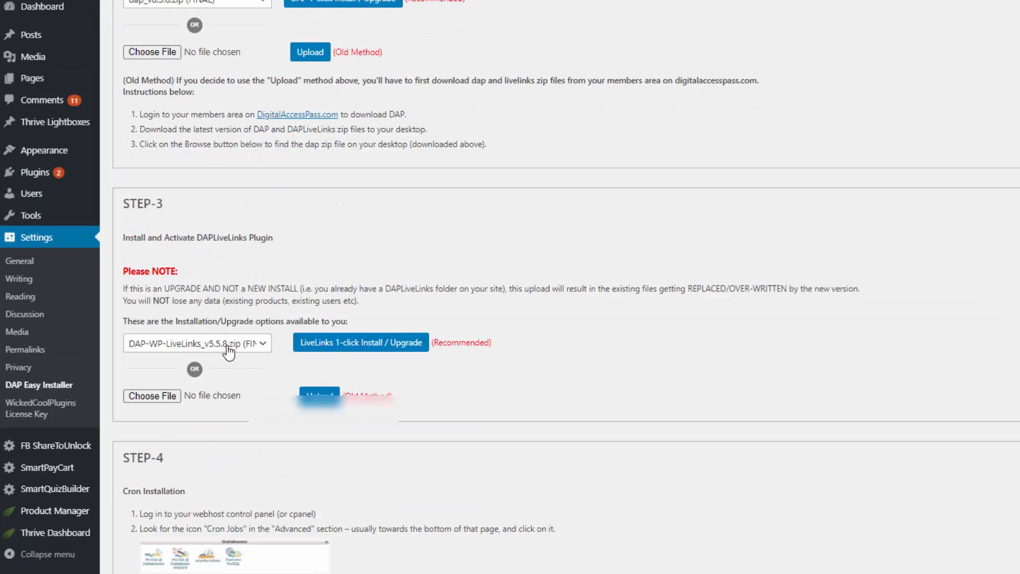
left_click(321, 342)
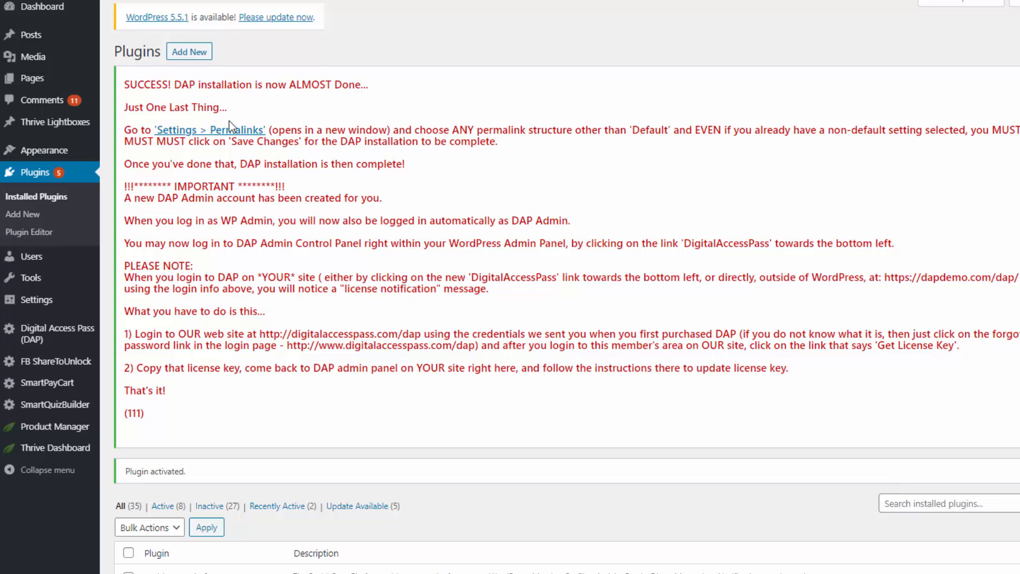
Step: Save the permalinks and licence key, then go to the DAP Manage Products list
left_click(200, 133)
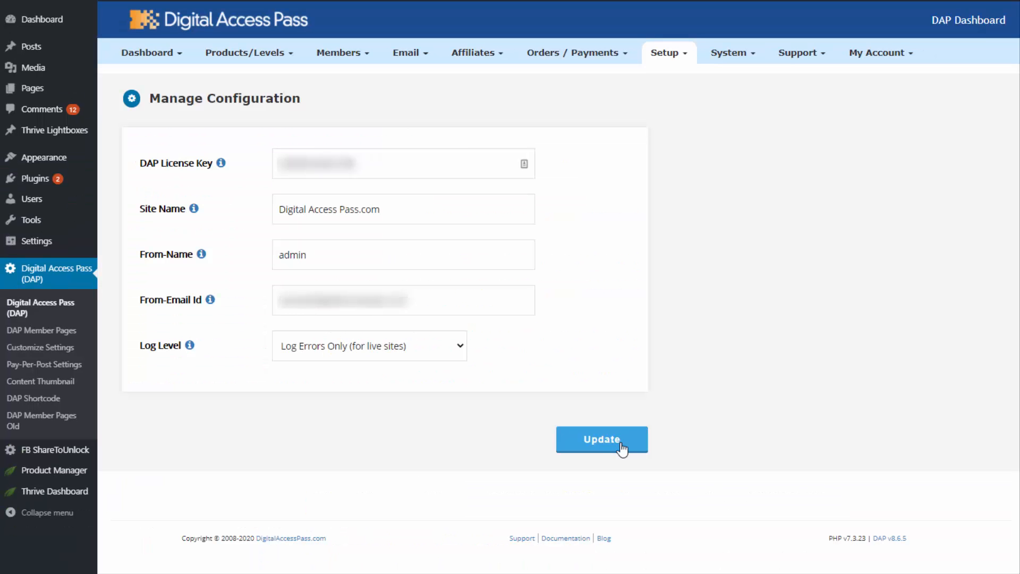
left_click(621, 443)
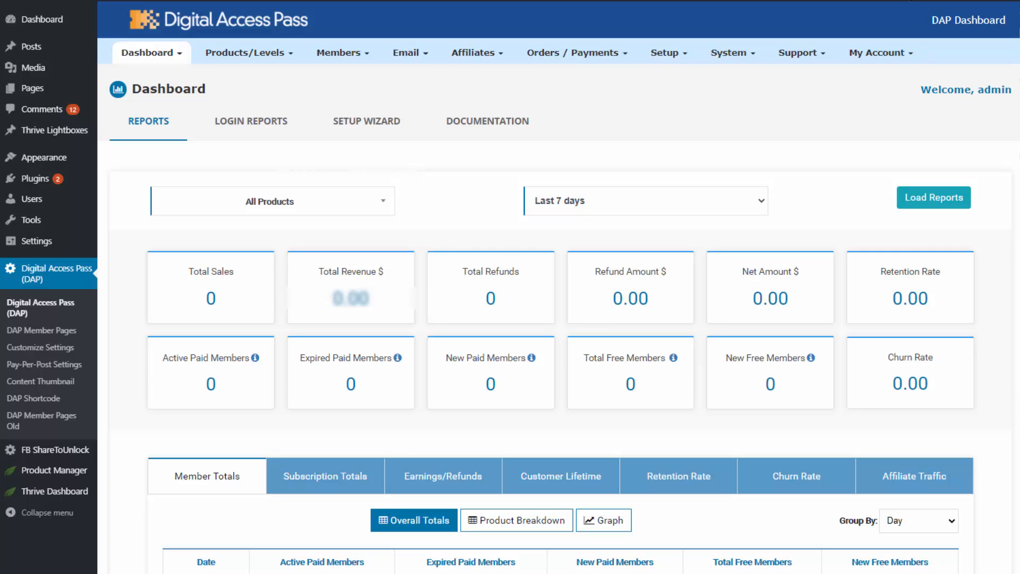
scroll(558, 287, "down", 2)
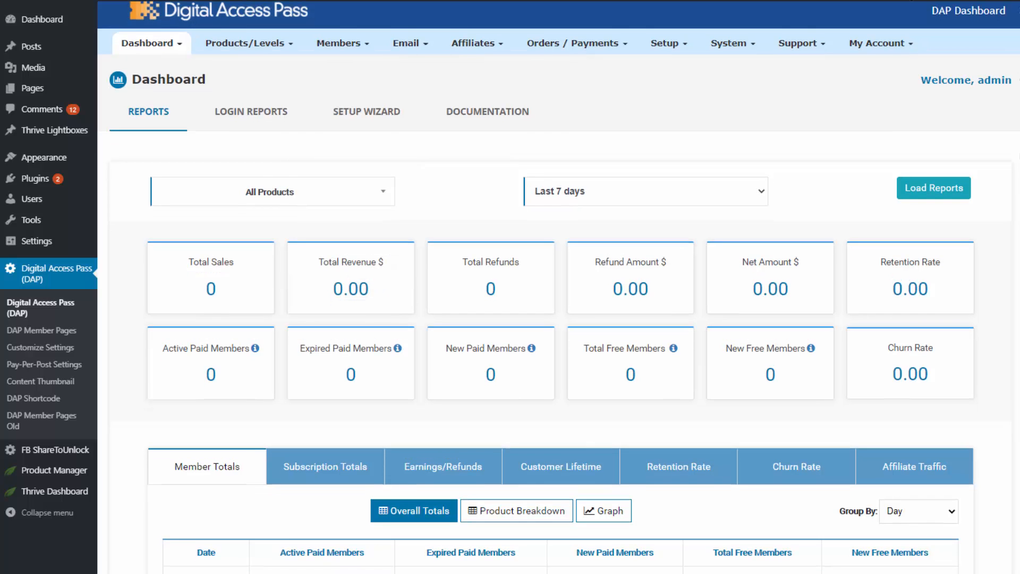
scroll(558, 287, "down", 1)
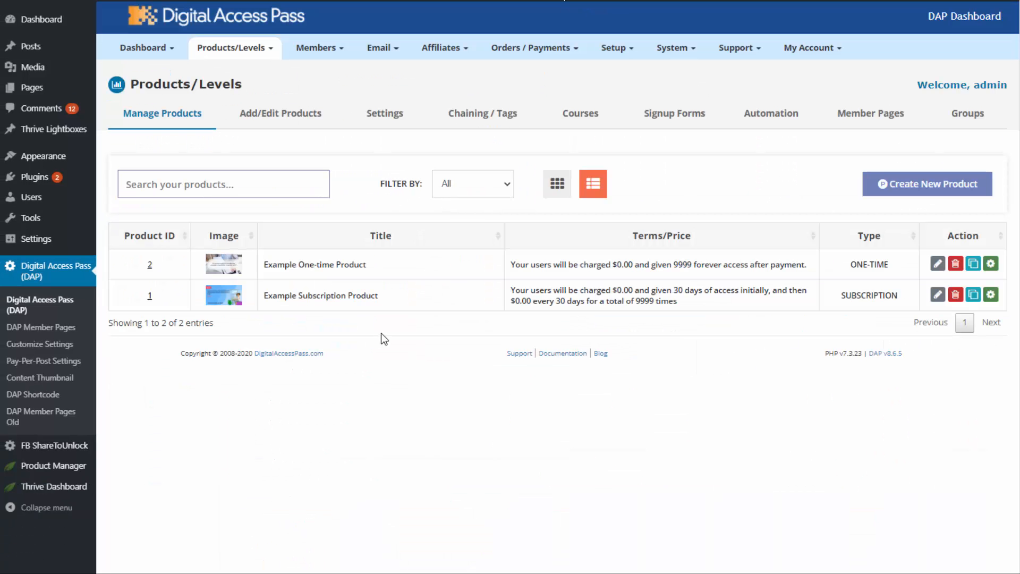
left_click(231, 48)
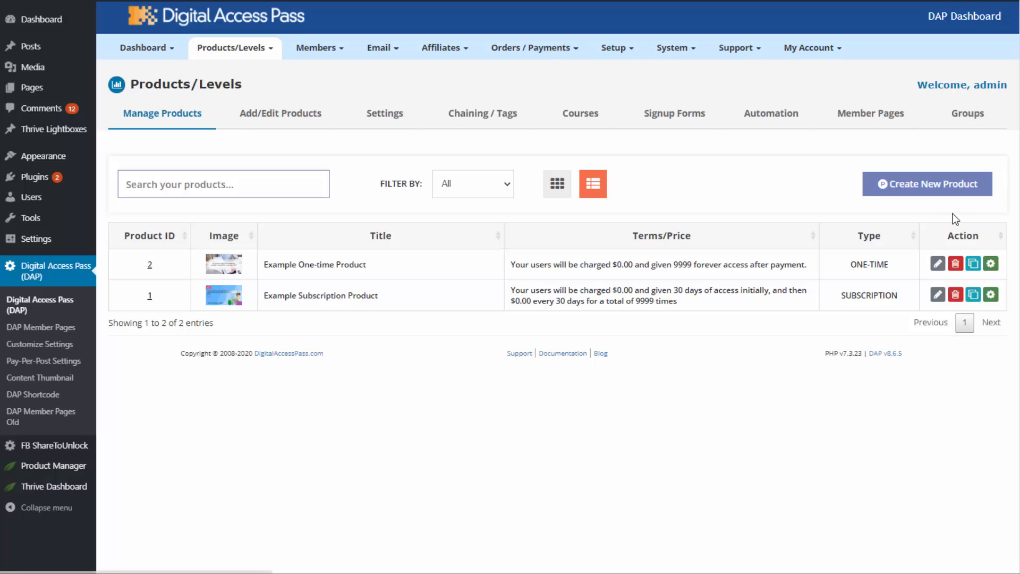
Step: Create 'How to build a Membership Site' as a paid online course, no group membership, and save
left_click(937, 193)
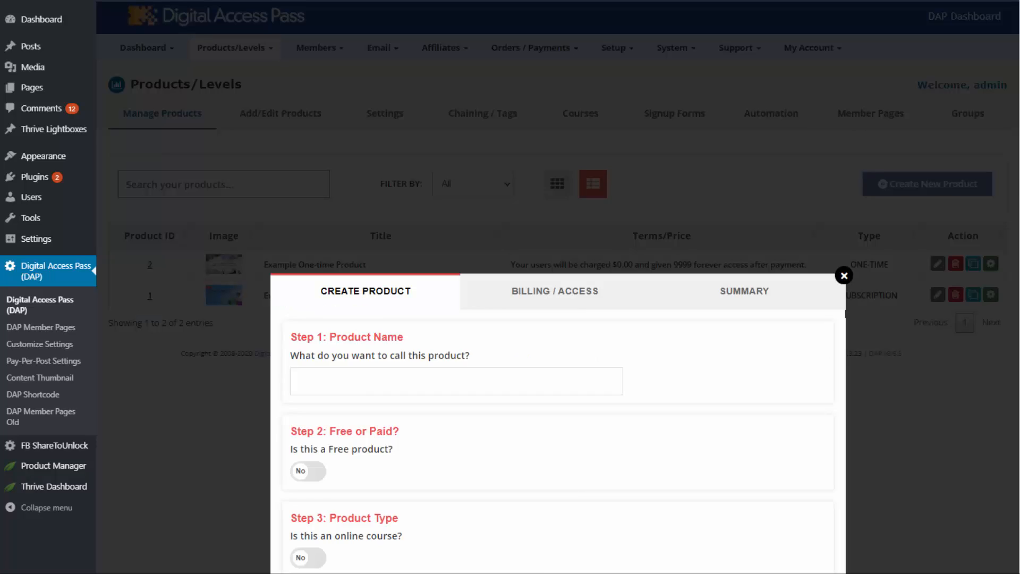
left_click(336, 130)
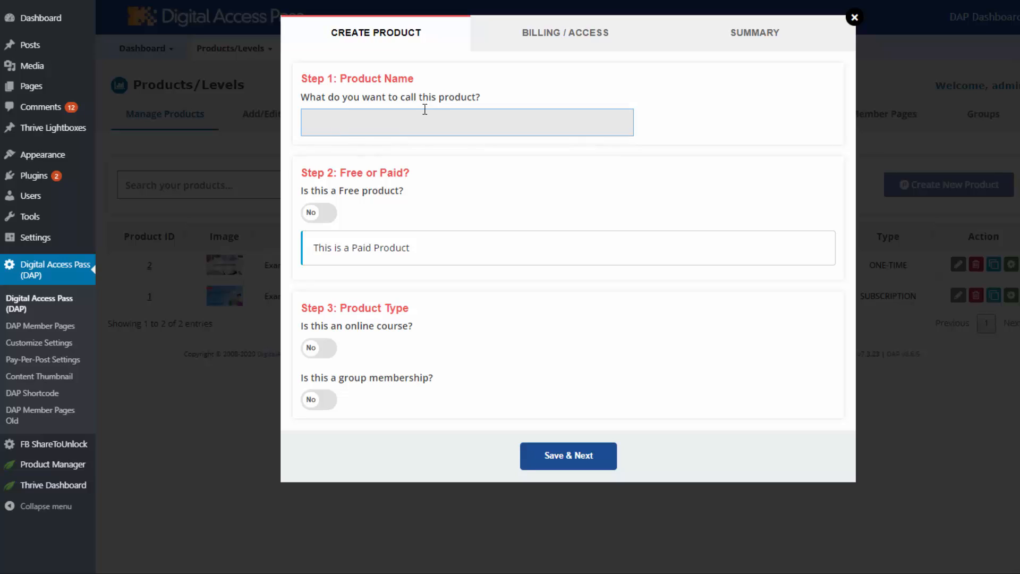
type("How to build a Membership Site")
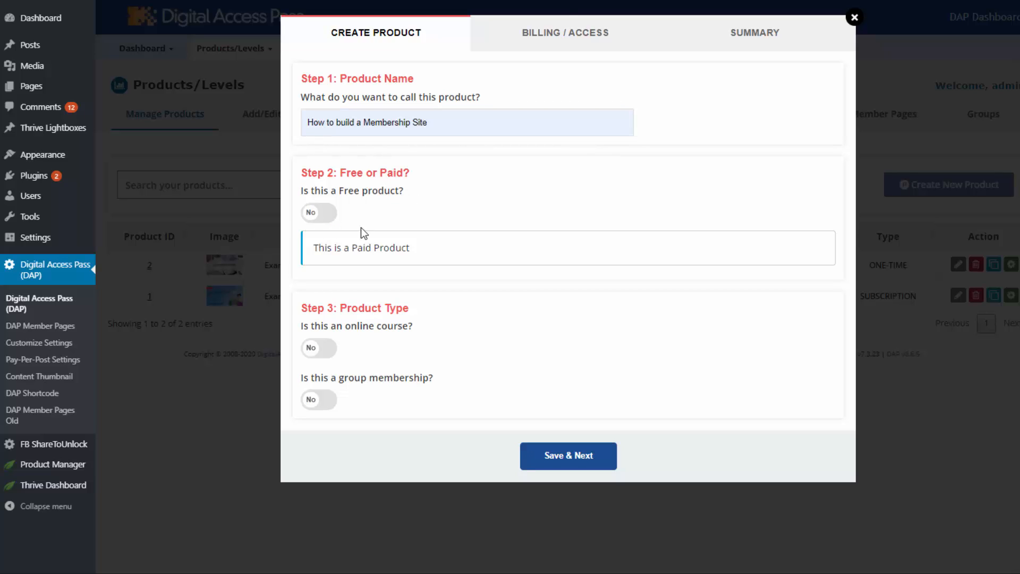
left_click(323, 215)
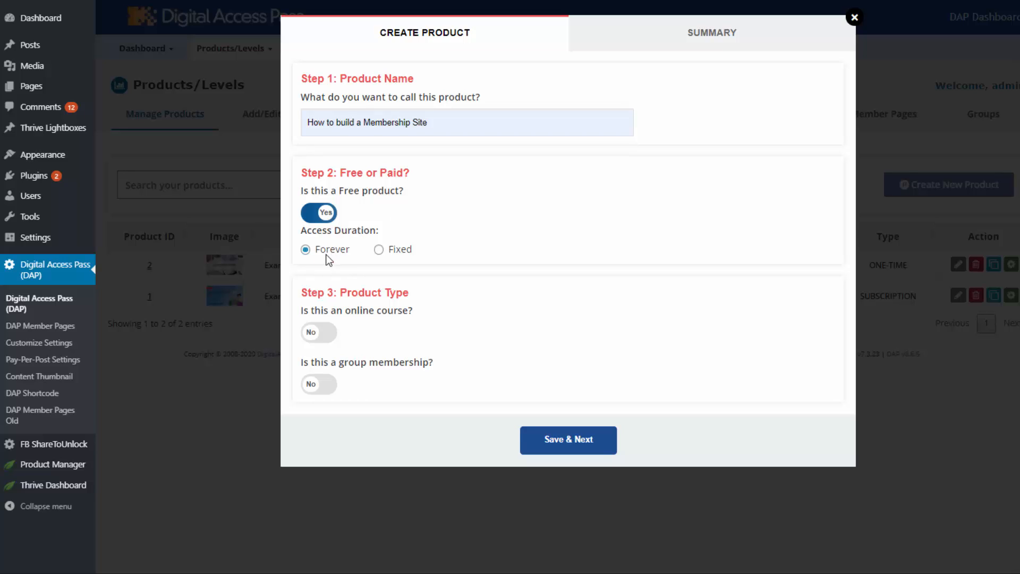
left_click(379, 251)
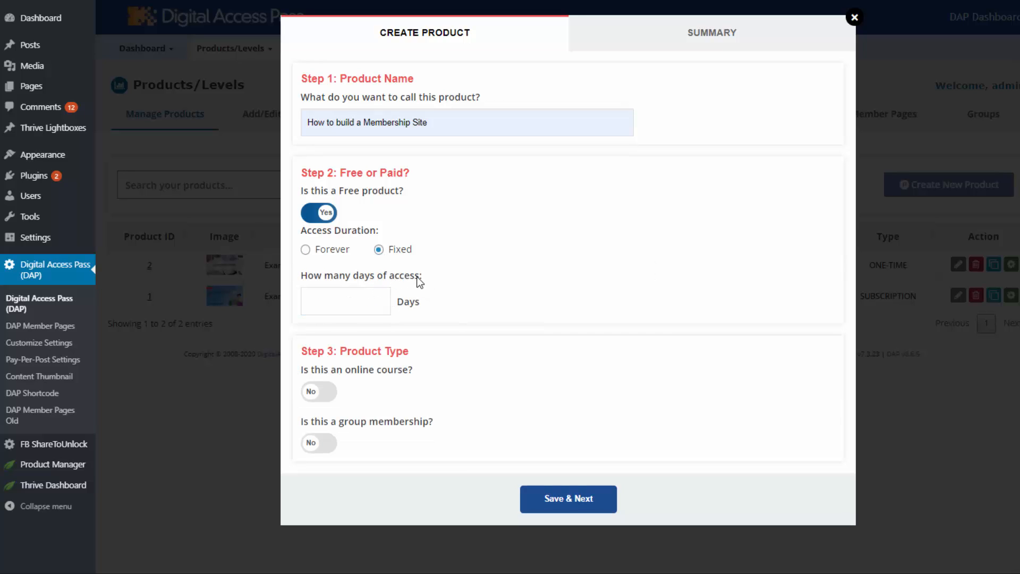
left_click(316, 213)
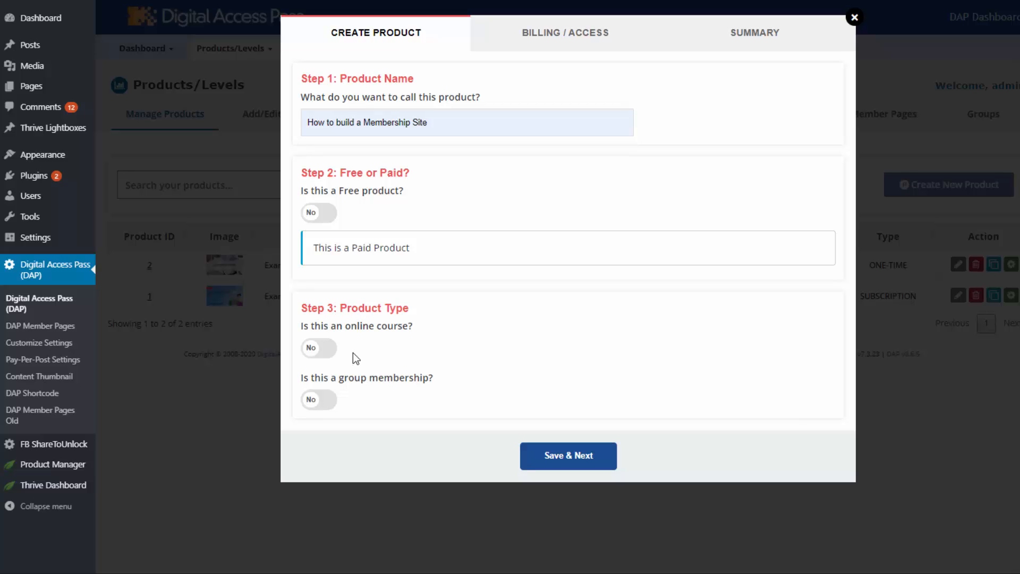
left_click(321, 348)
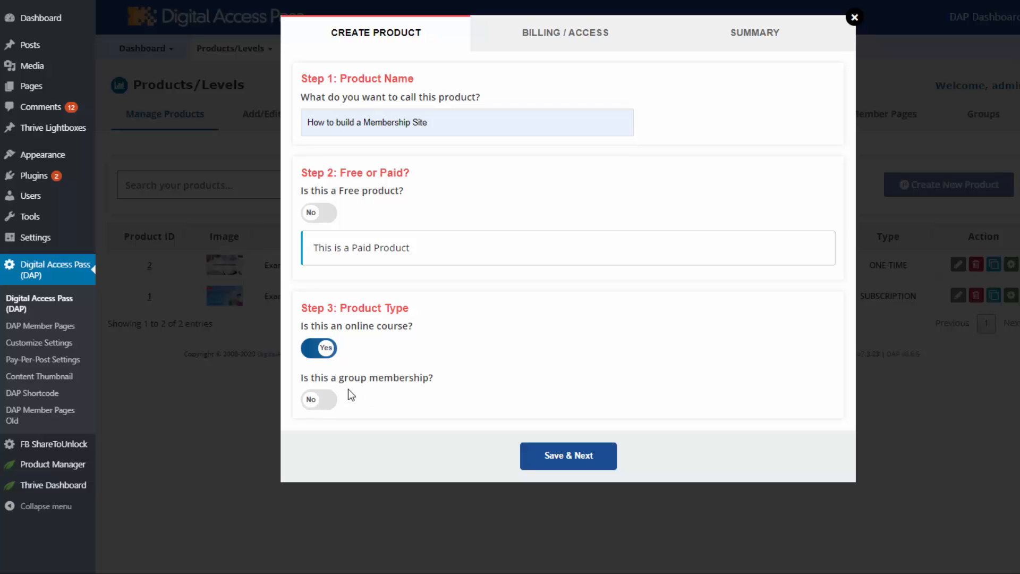
left_click(319, 403)
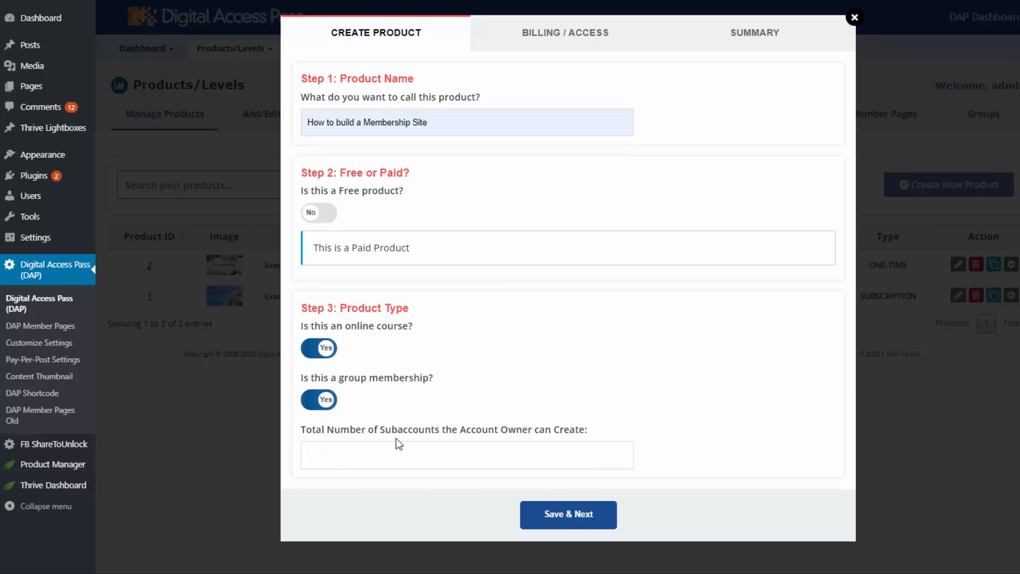
left_click(319, 399)
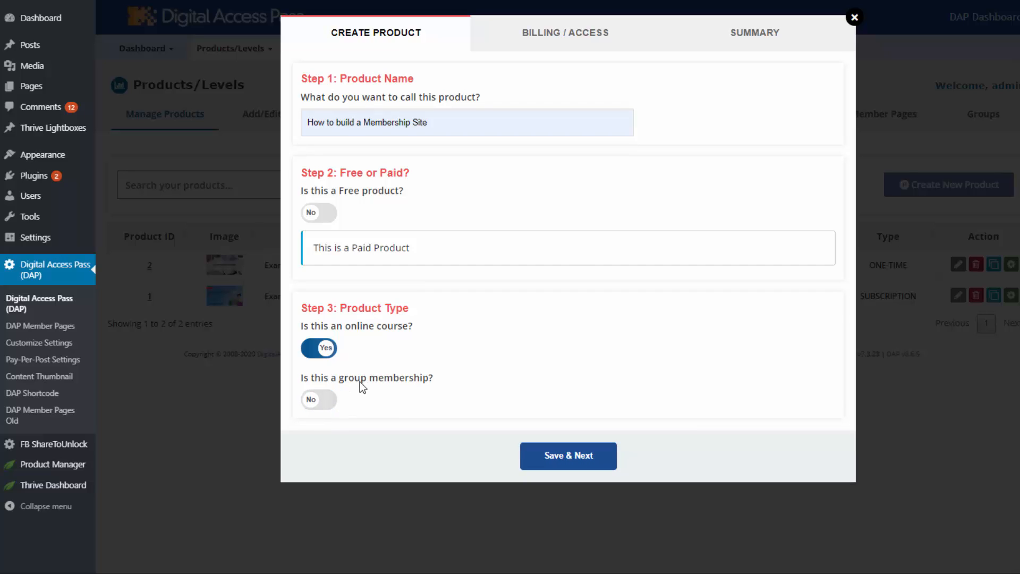
left_click(590, 463)
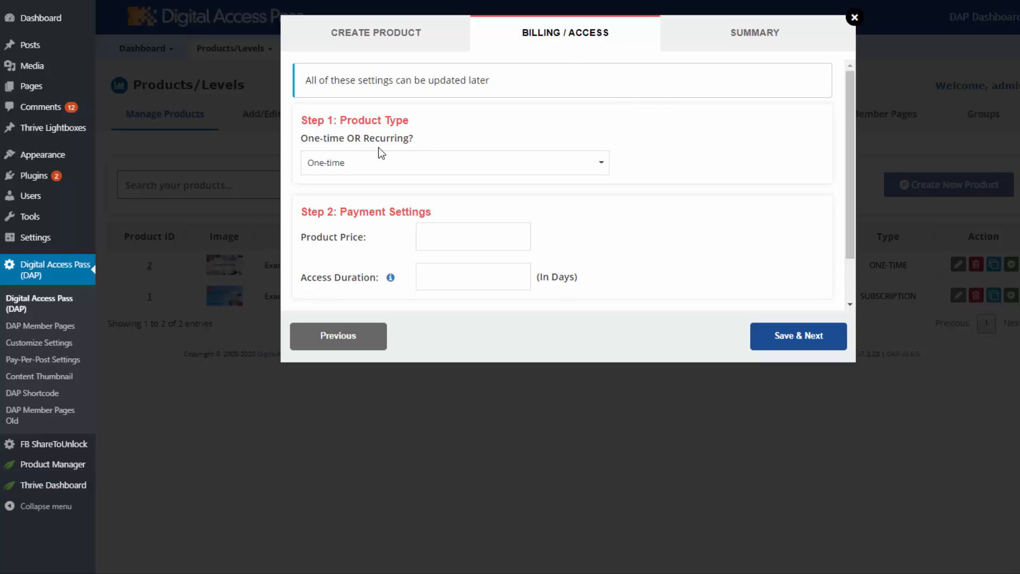
Step: Make billing recurring with a 7-day paid trial costing 1
left_click(386, 171)
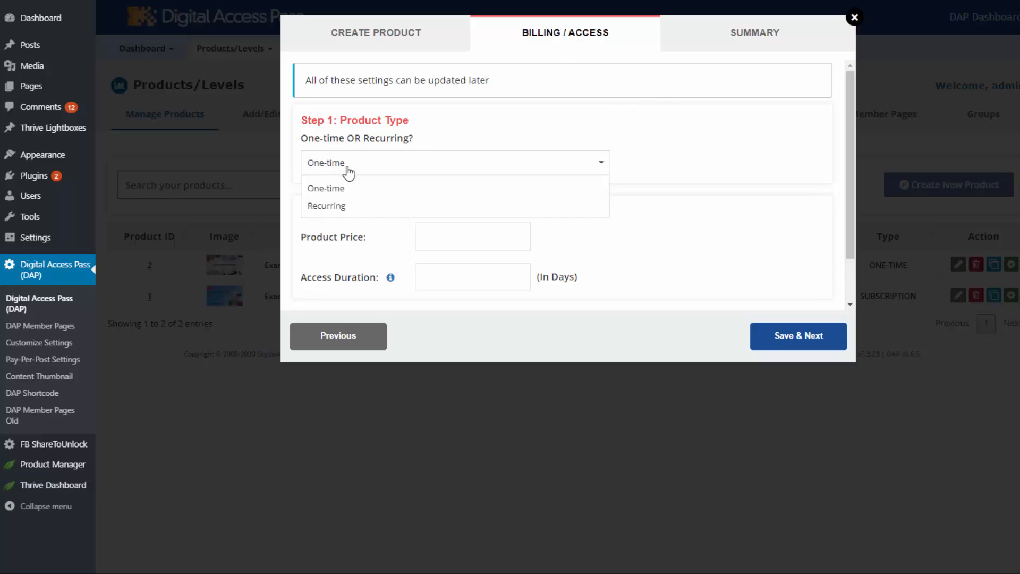
left_click(326, 189)
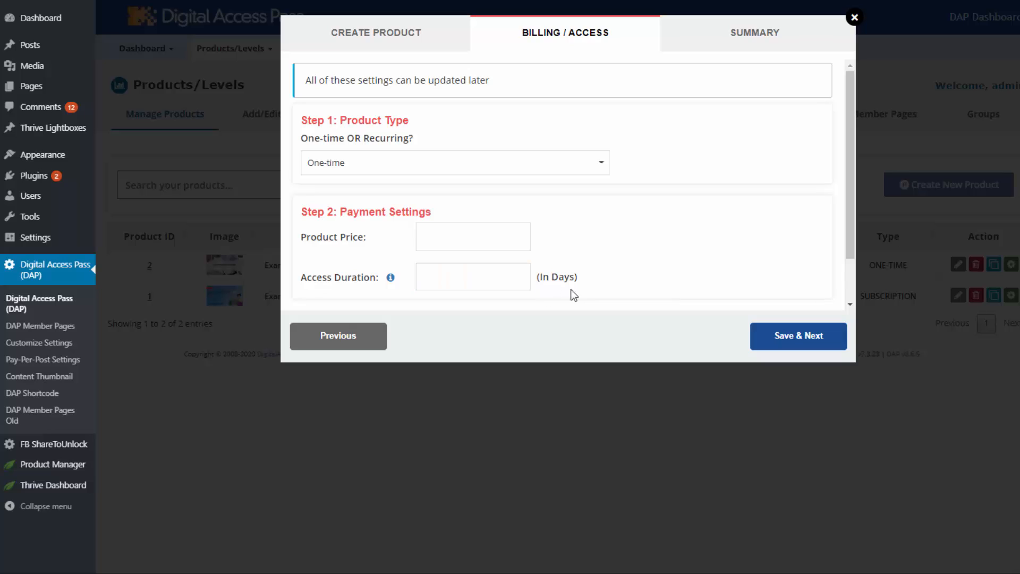
left_click(358, 168)
left_click(344, 211)
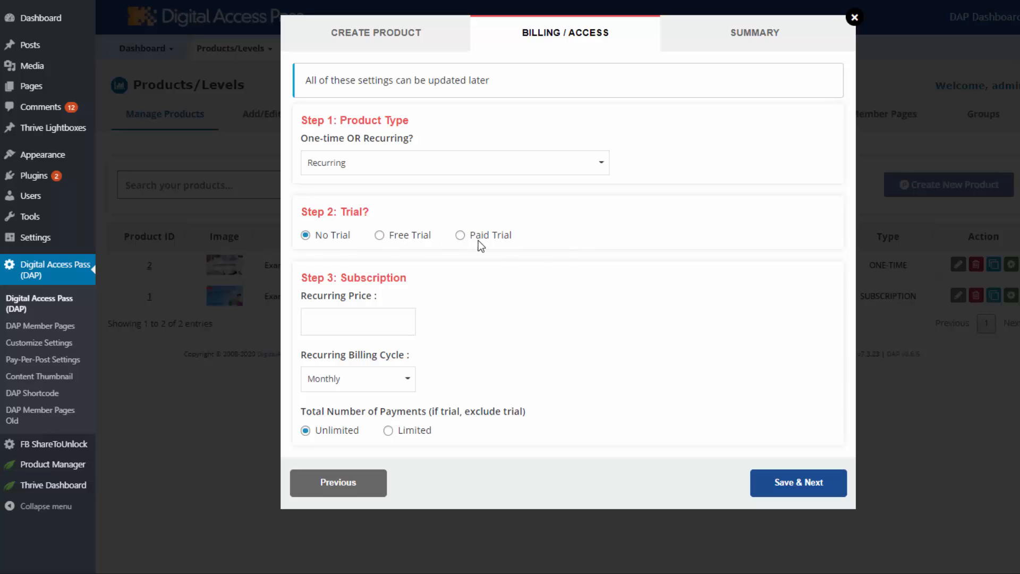
left_click(380, 234)
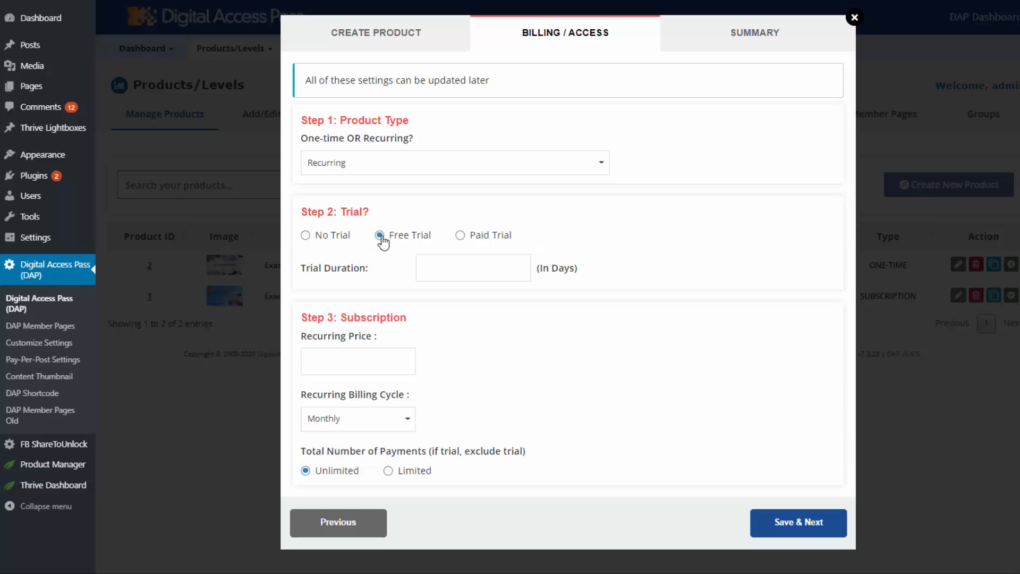
left_click(446, 268)
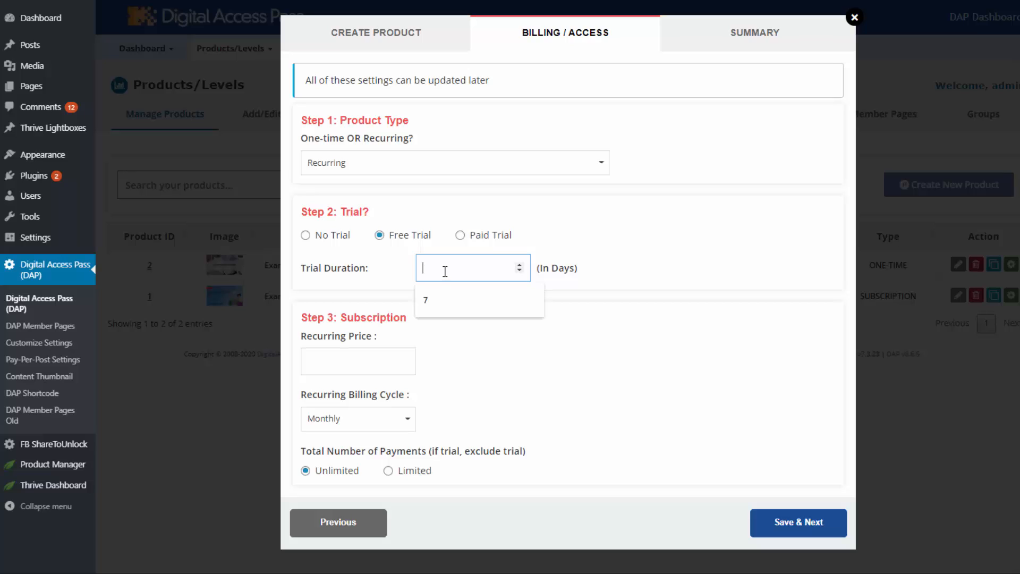
type("7")
left_click(460, 235)
left_click(421, 267)
left_click(489, 267)
type("1")
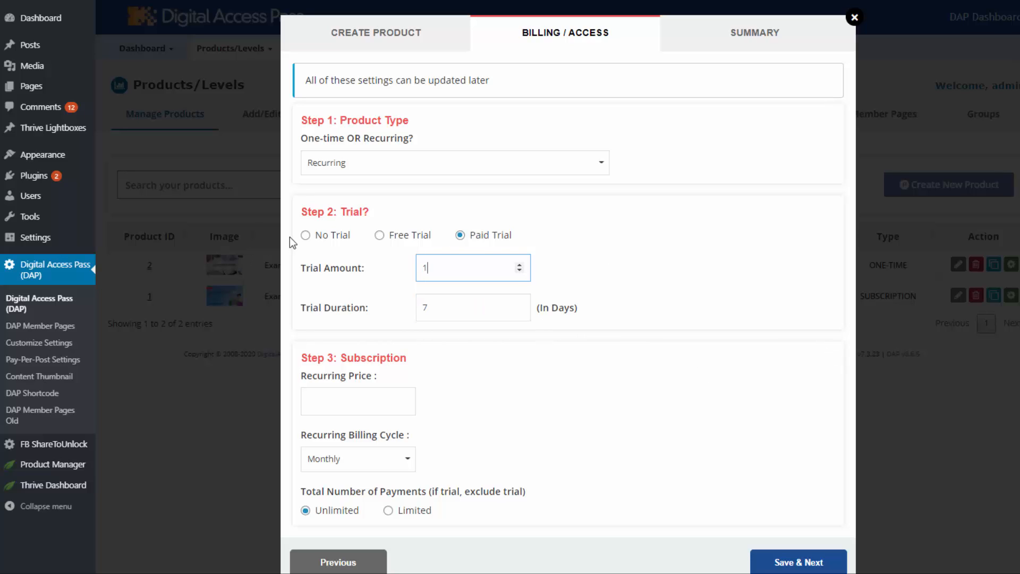
Step: Set the recurring price to 30 monthly with unlimited payments and save to the Summary
scroll(521, 391, "down", 1)
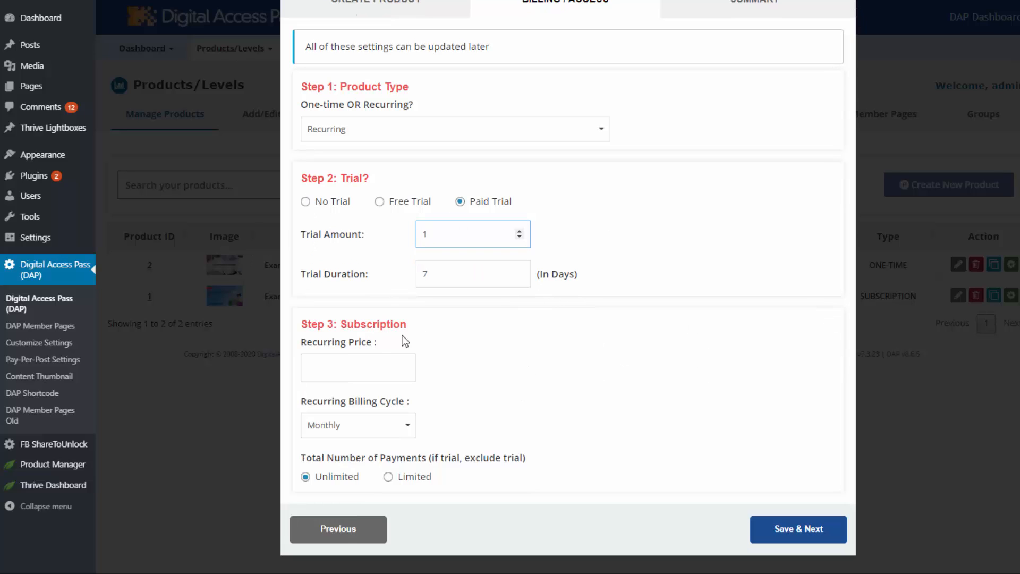
left_click(331, 366)
left_click(318, 402)
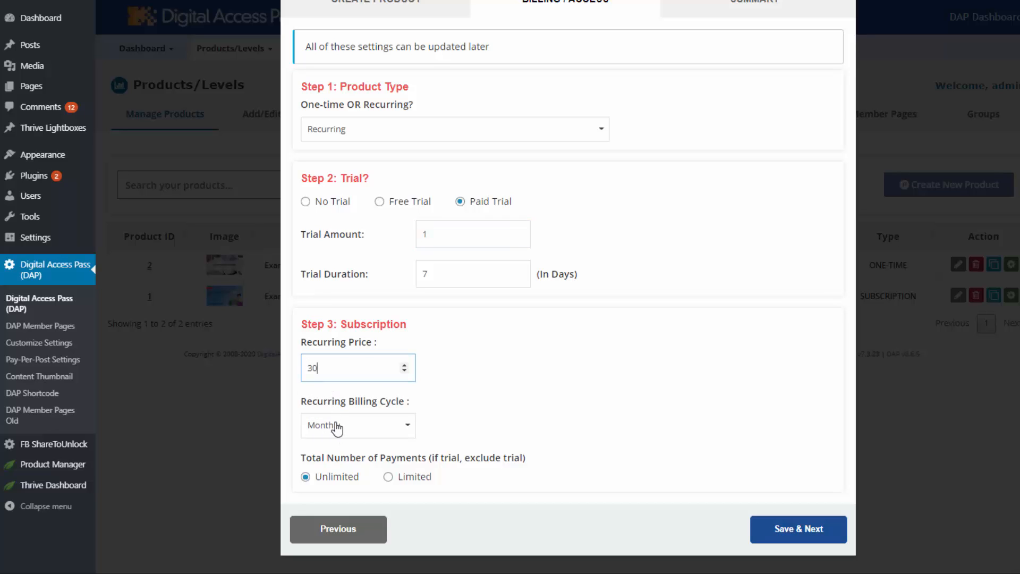
left_click(337, 428)
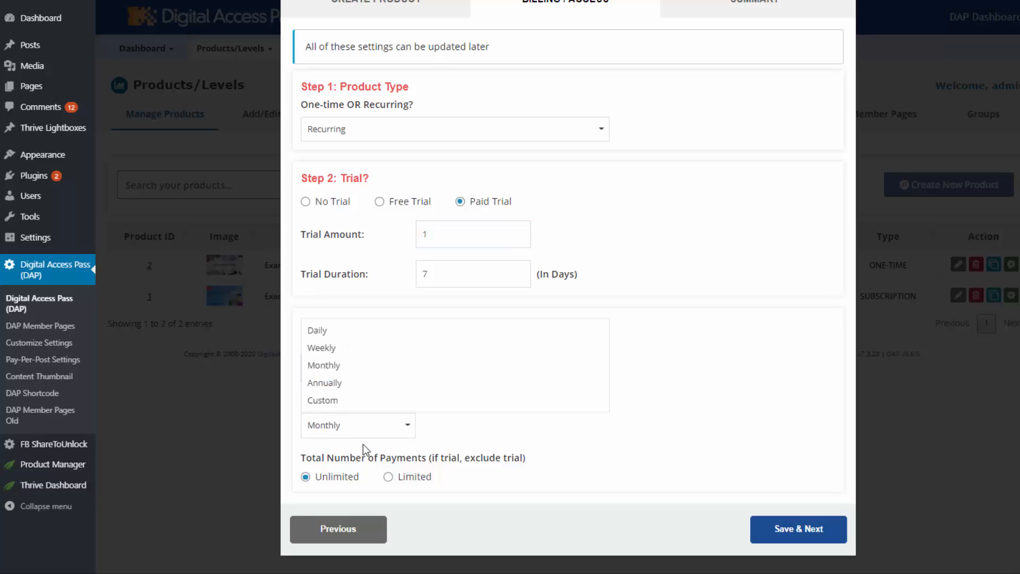
left_click(326, 401)
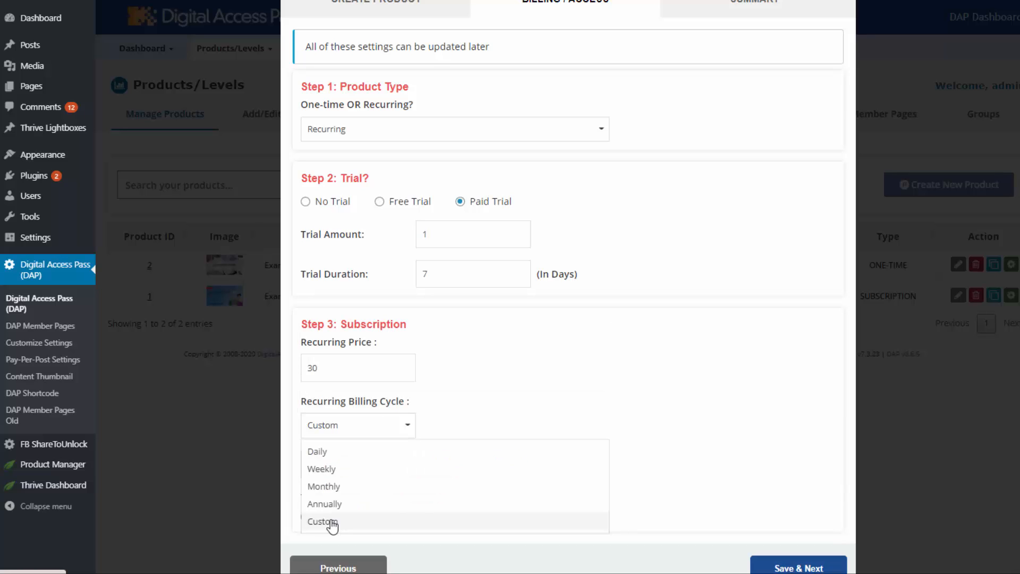
left_click(331, 522)
left_click(623, 464)
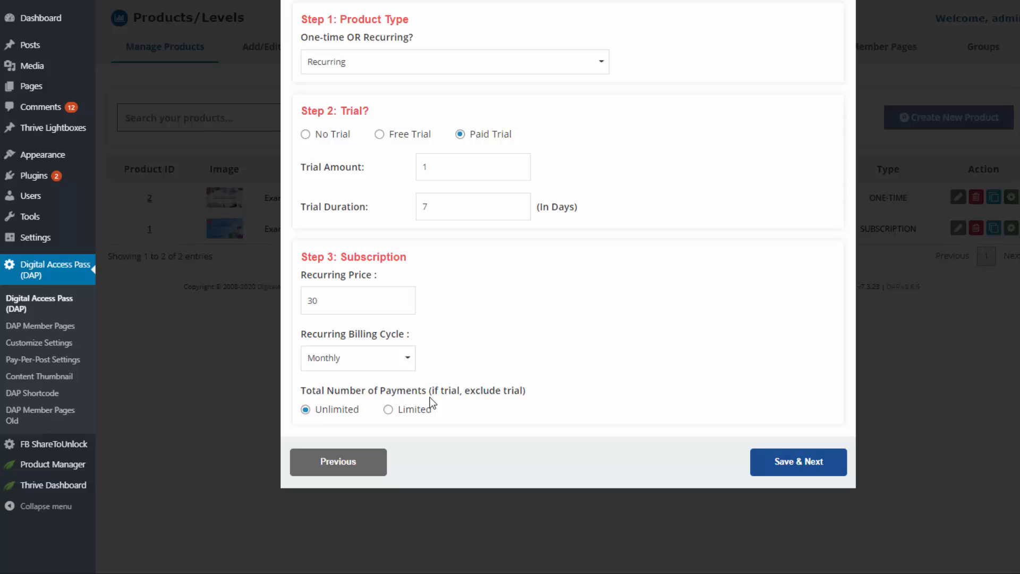
left_click(389, 410)
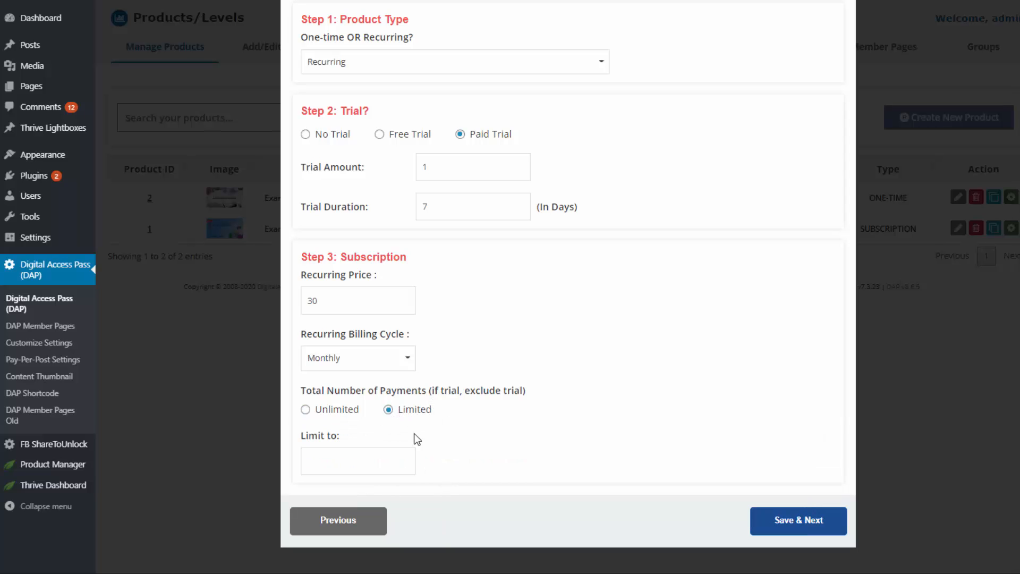
left_click(336, 455)
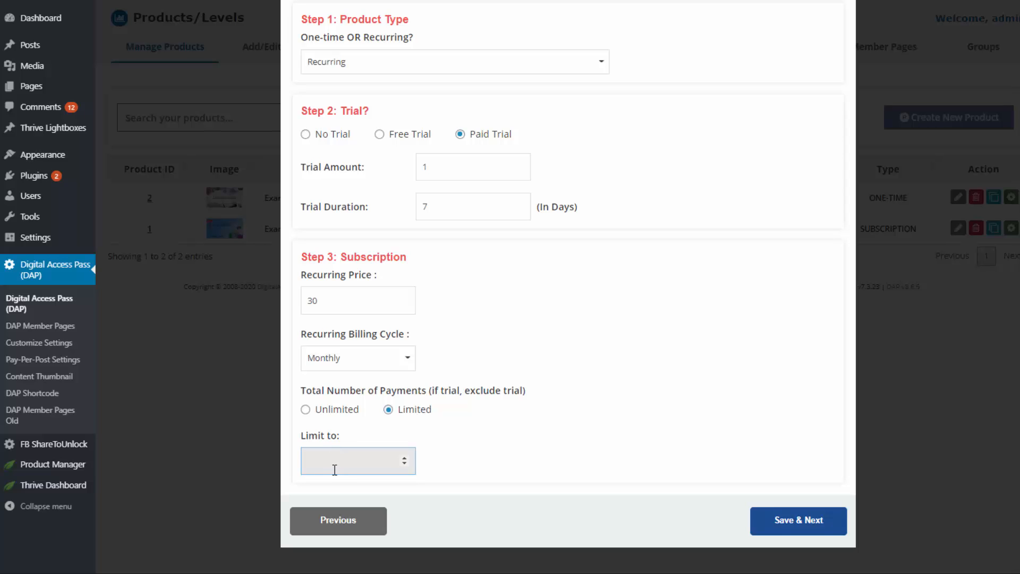
type("12")
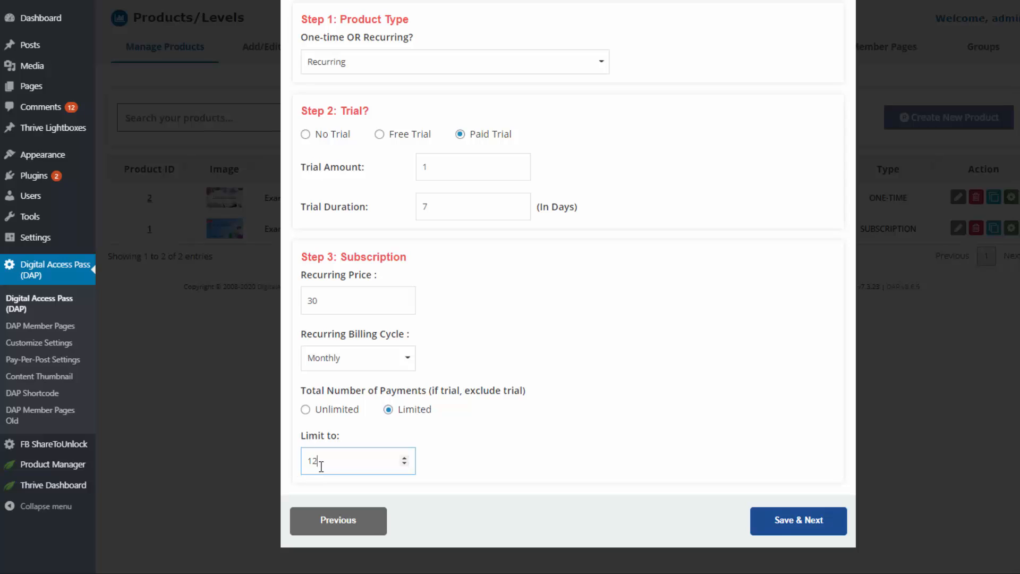
left_click(305, 411)
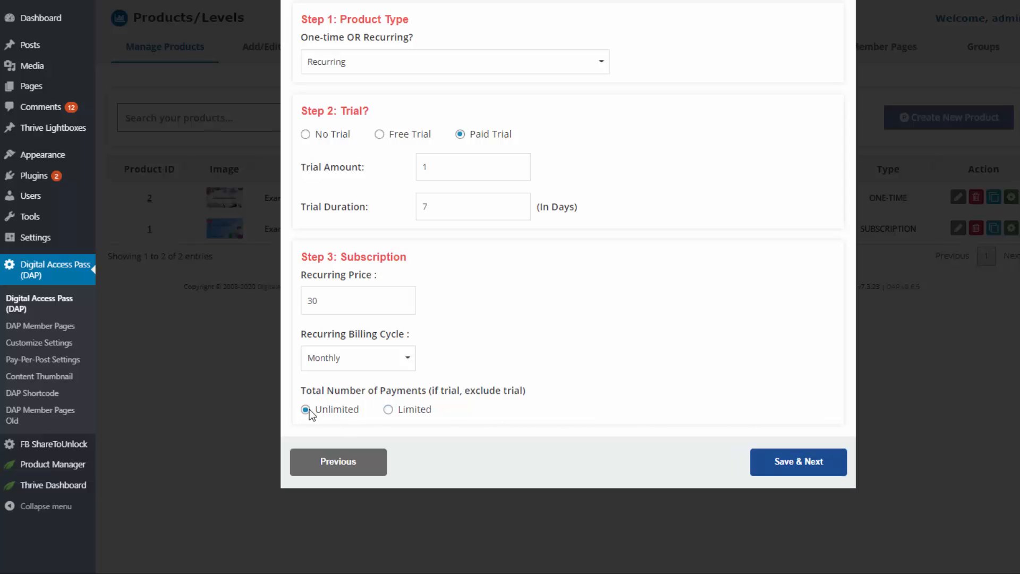
left_click(797, 471)
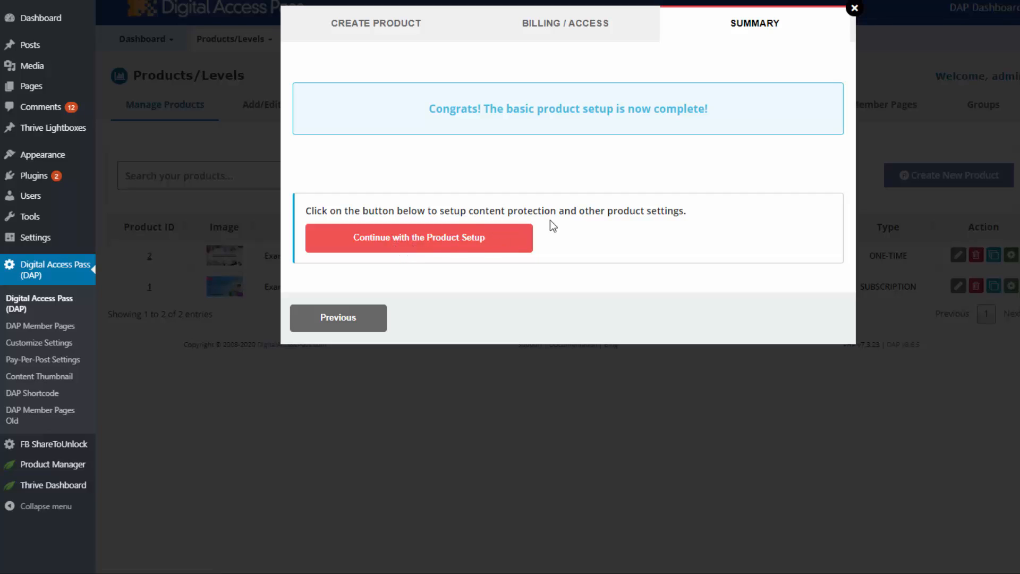
Step: Continue the product setup and keep Modules + Lessons as the course structure
left_click(460, 244)
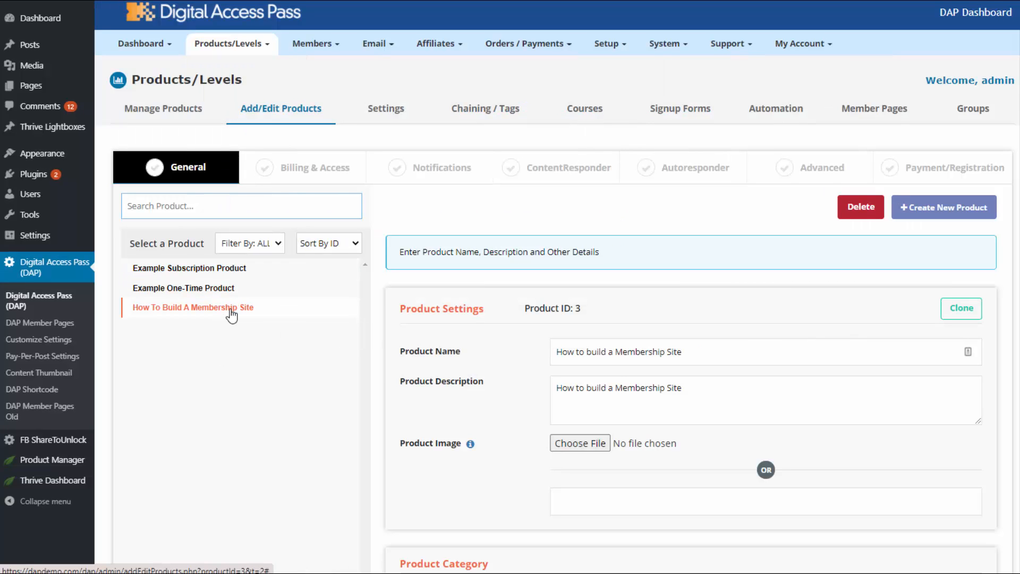
scroll(570, 386, "down", 1)
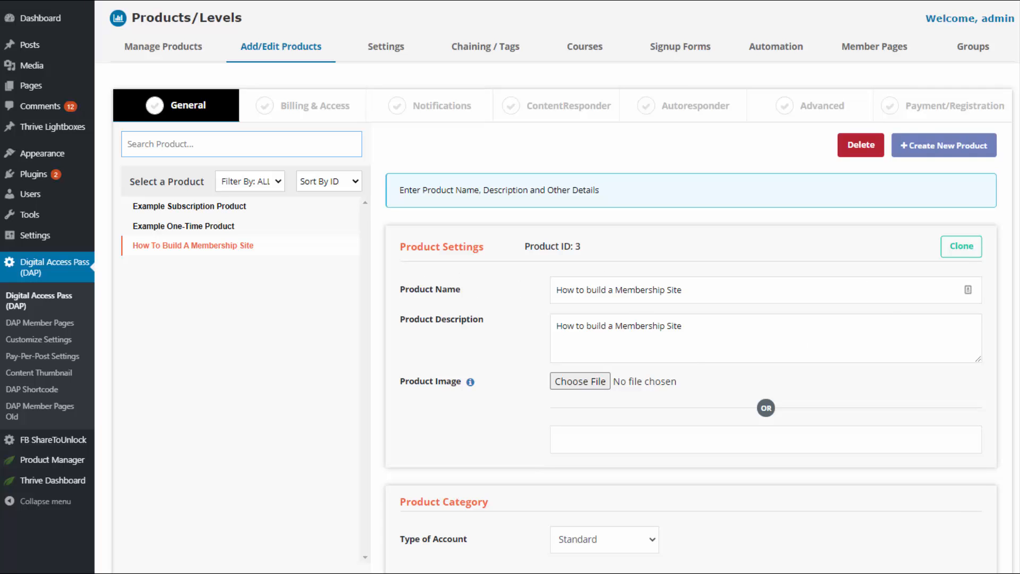
scroll(464, 251, "down", 5)
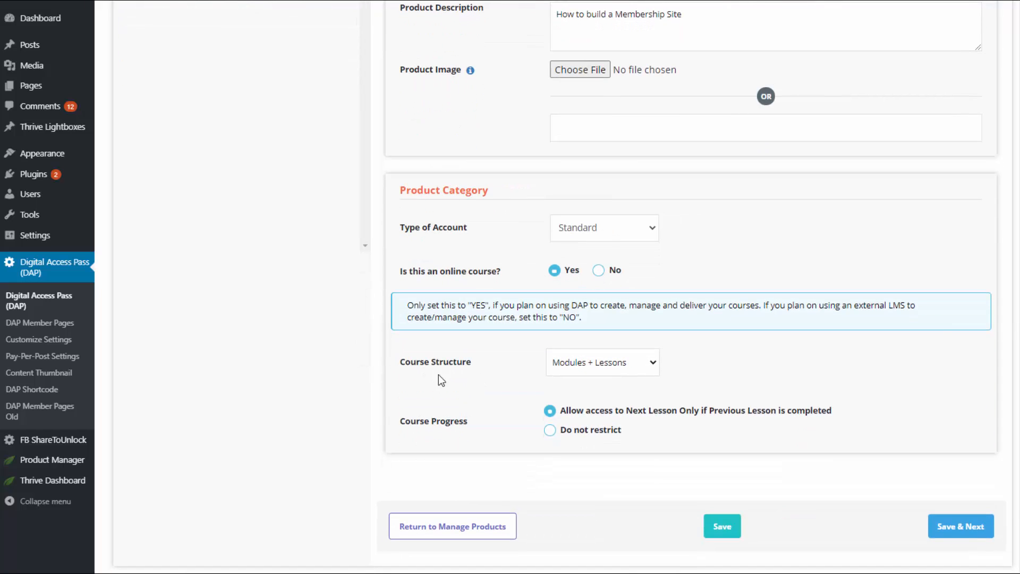
left_click(576, 366)
left_click(471, 434)
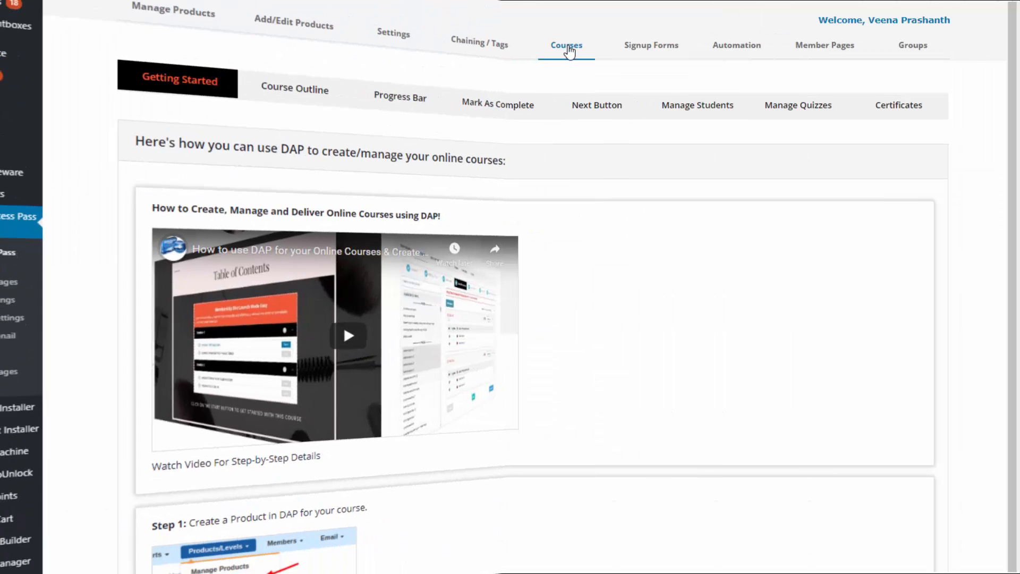
Step: View the Course Outline, Progress Bar, Mark As Complete, Manage Students and Certificates pages
left_click(294, 112)
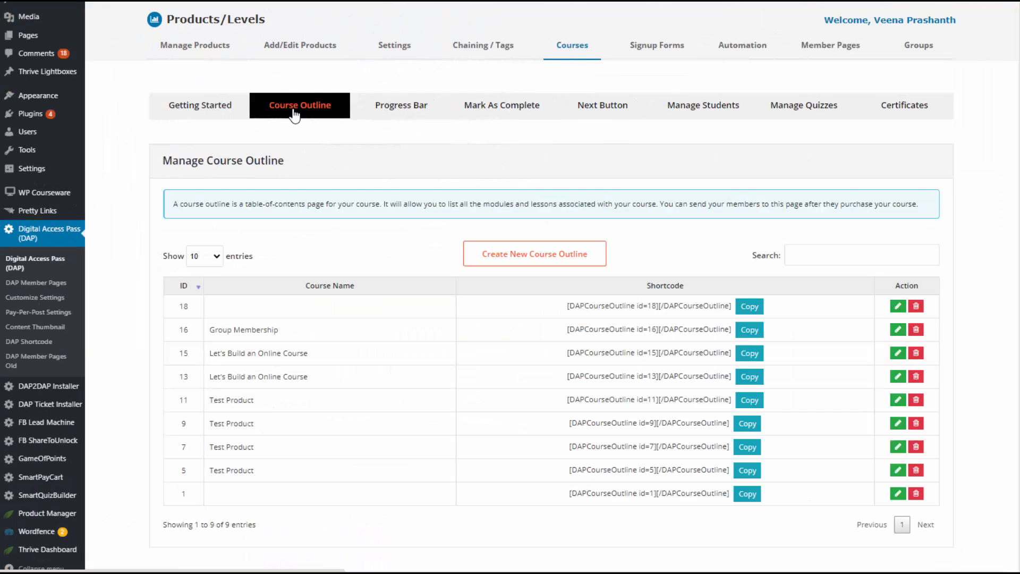
left_click(416, 112)
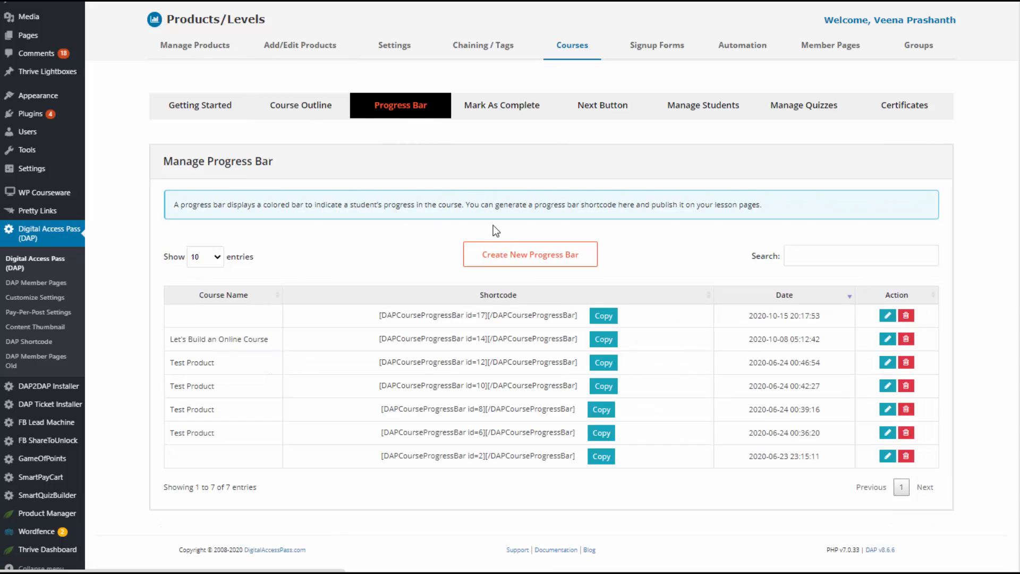
left_click(514, 116)
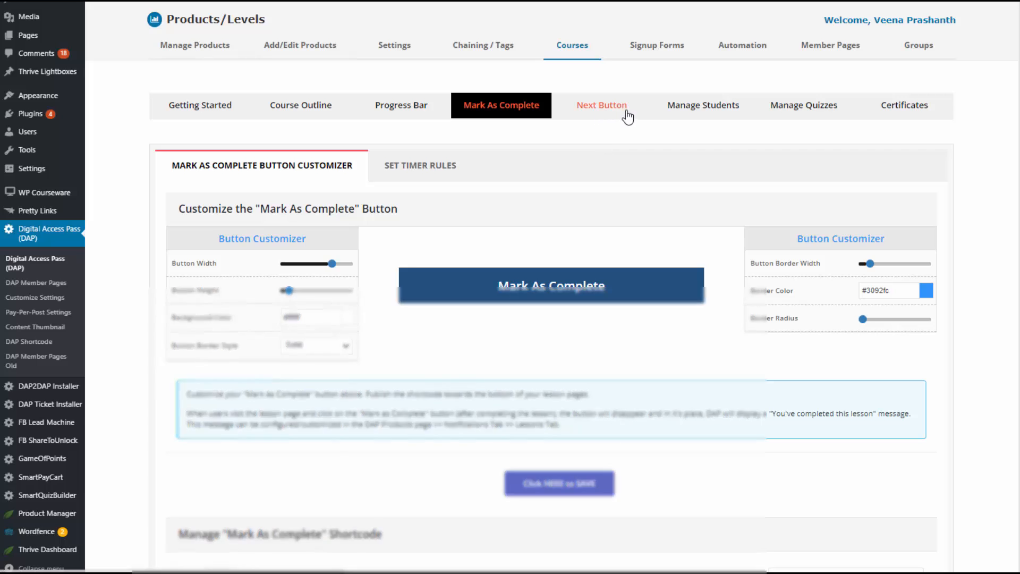
left_click(691, 106)
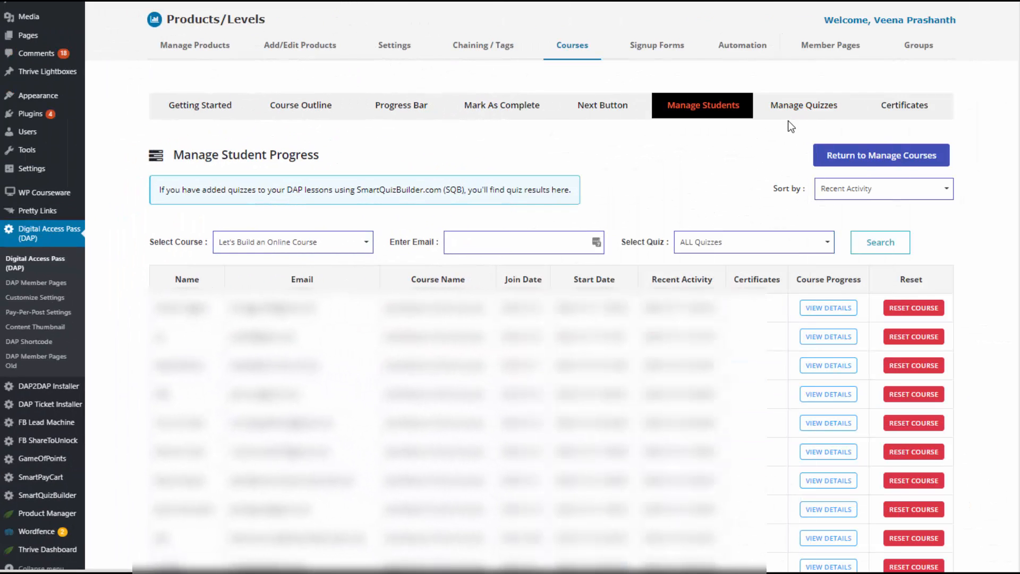
left_click(894, 111)
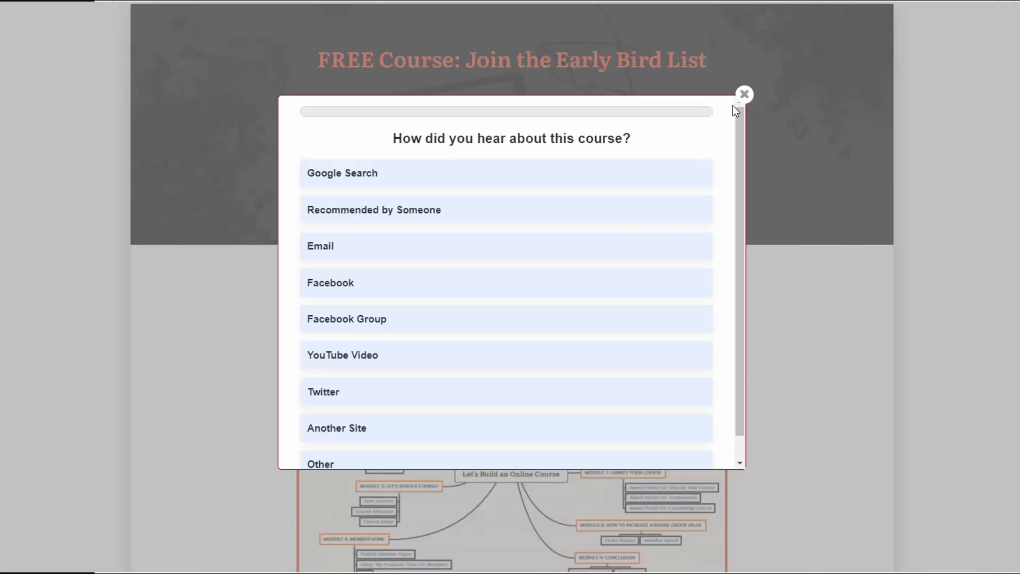
Step: Dismiss the course survey popup on the Early Bird page
left_click(745, 96)
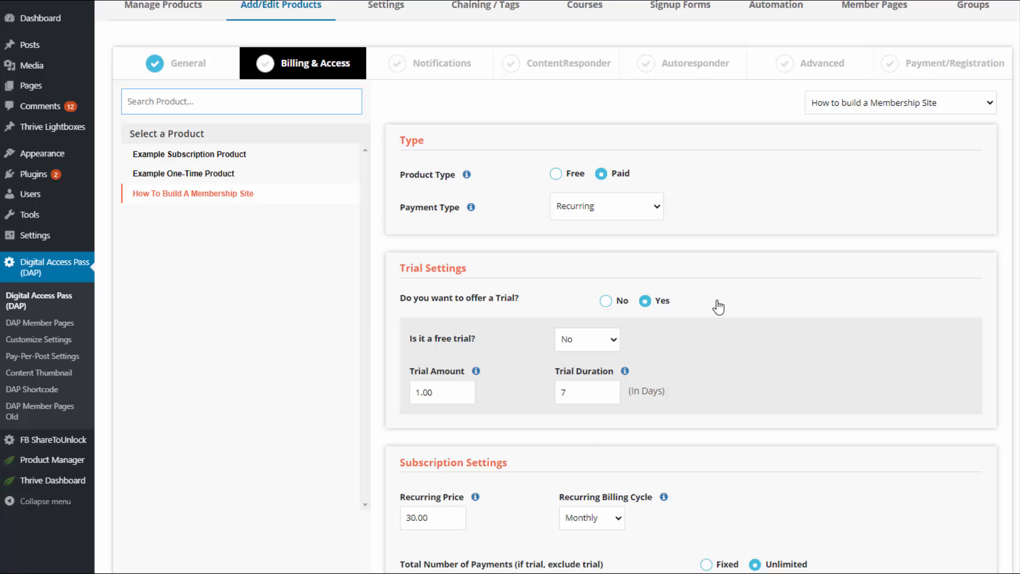
Step: Read the product's Billing Terms box, then move on to its Notifications settings
scroll(690, 319, "down", 4)
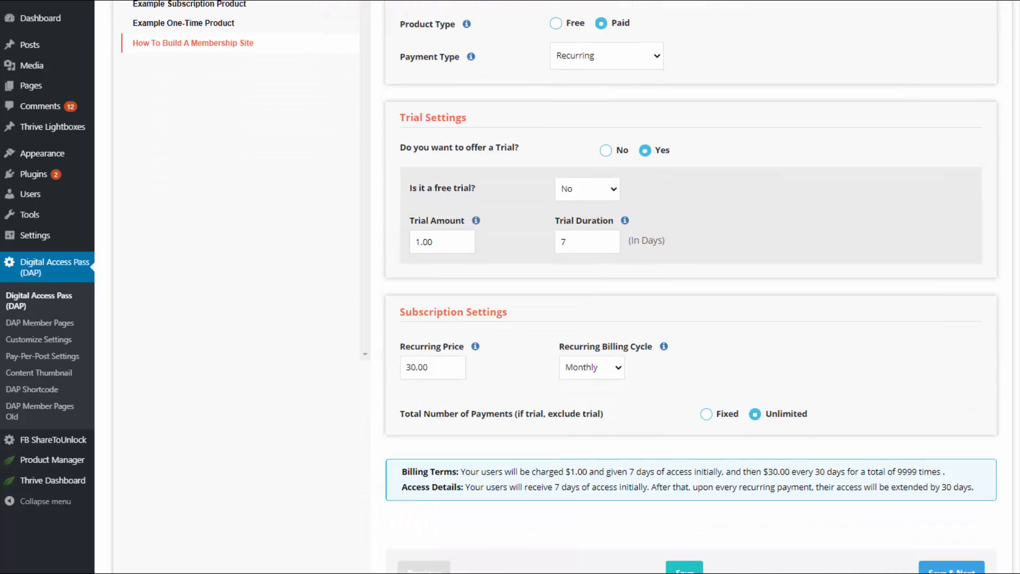
scroll(680, 359, "up", 5)
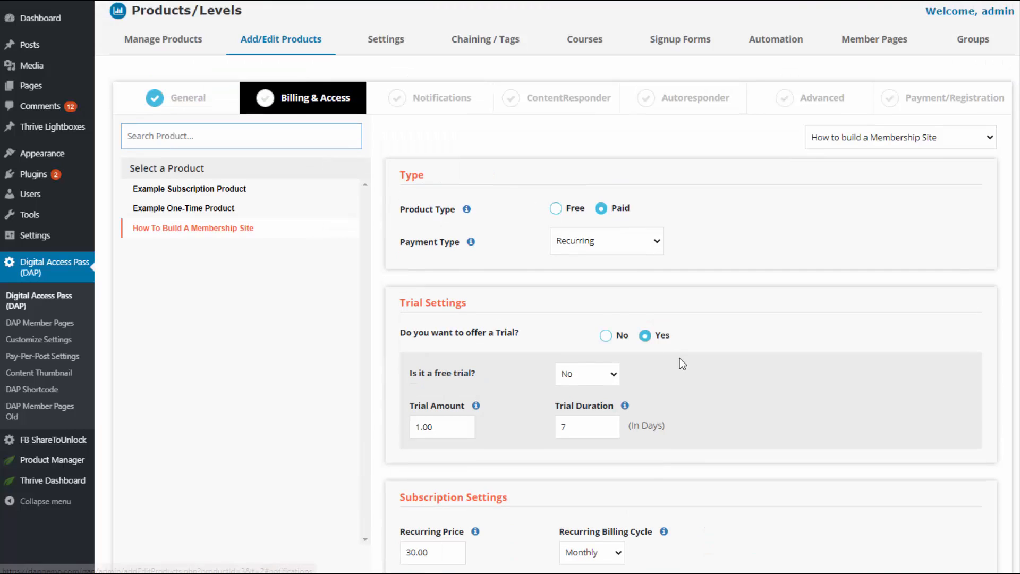
scroll(690, 319, "down", 3)
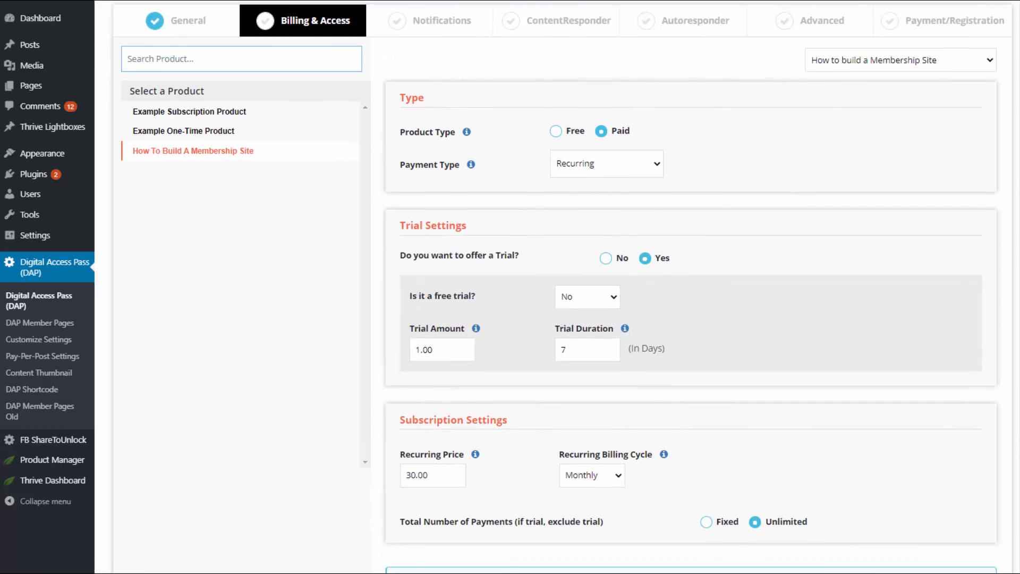
scroll(691, 319, "up", 2)
left_click(388, 62)
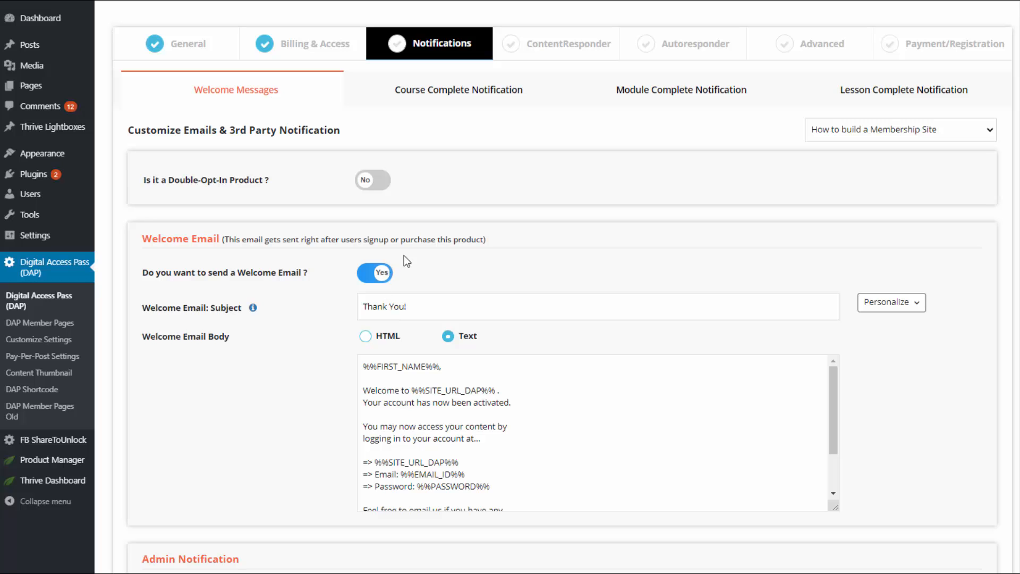
Step: Review the plain-text 'Thank You!' welcome email confirming account activation, including its personalization tags
scroll(978, 249, "down", 4)
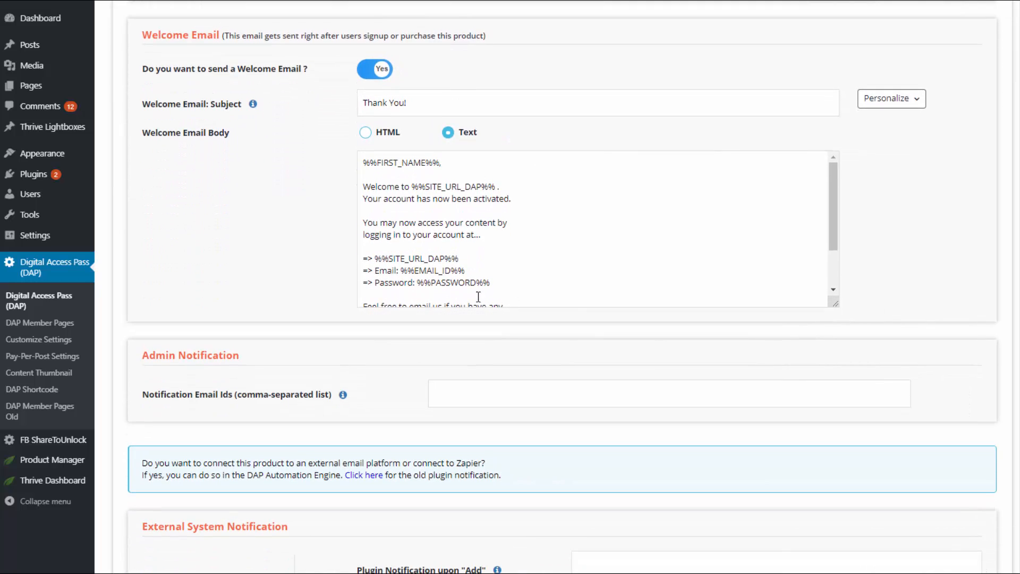
left_click(892, 98)
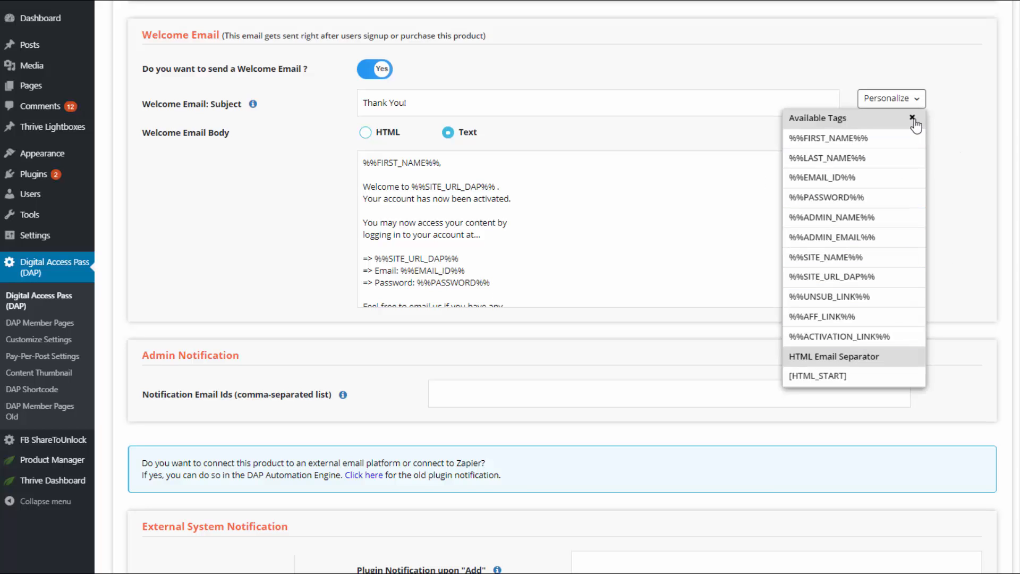
left_click(912, 117)
left_click_drag(387, 287, 346, 285)
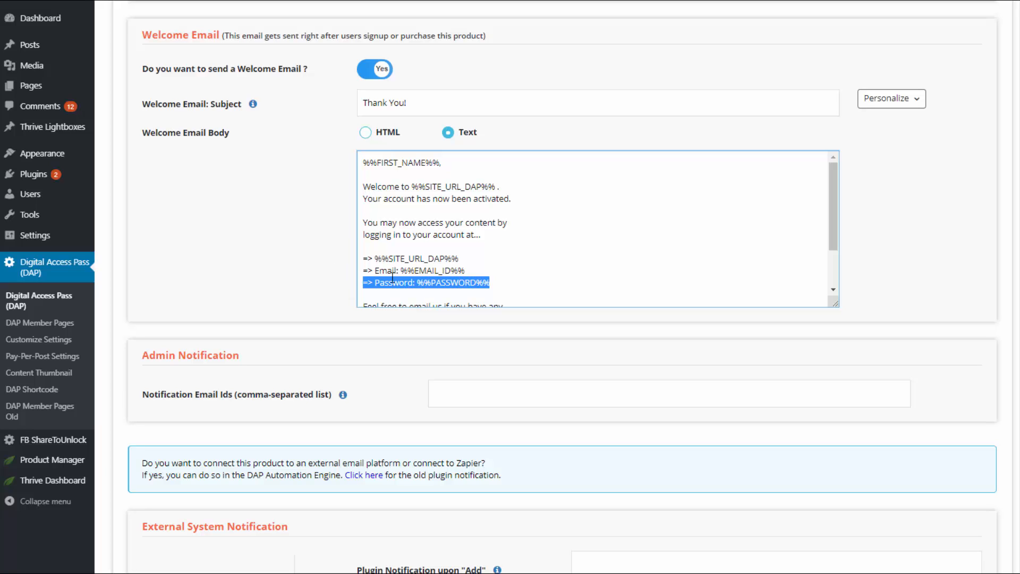
left_click(421, 287)
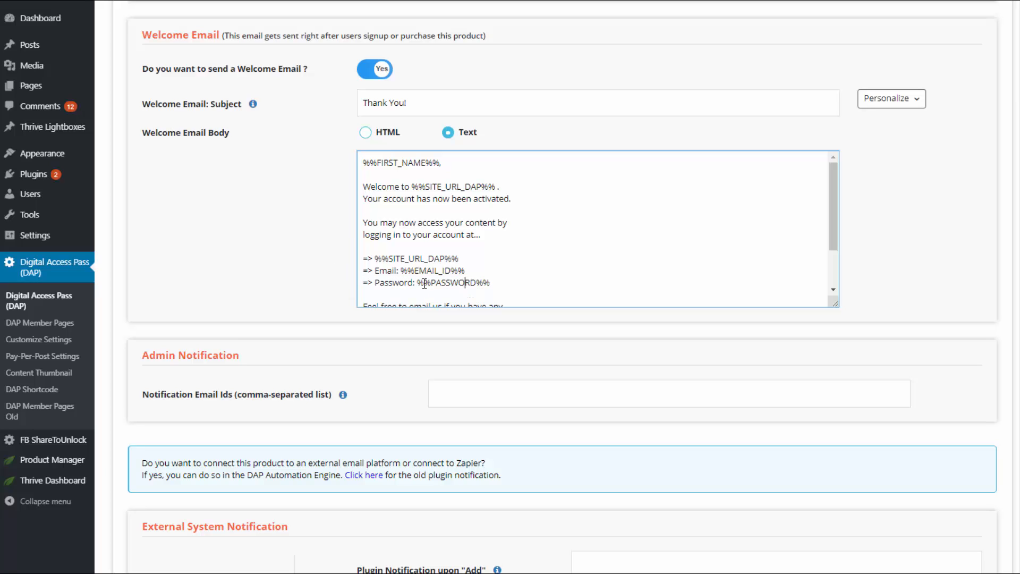
left_click_drag(502, 286, 363, 262)
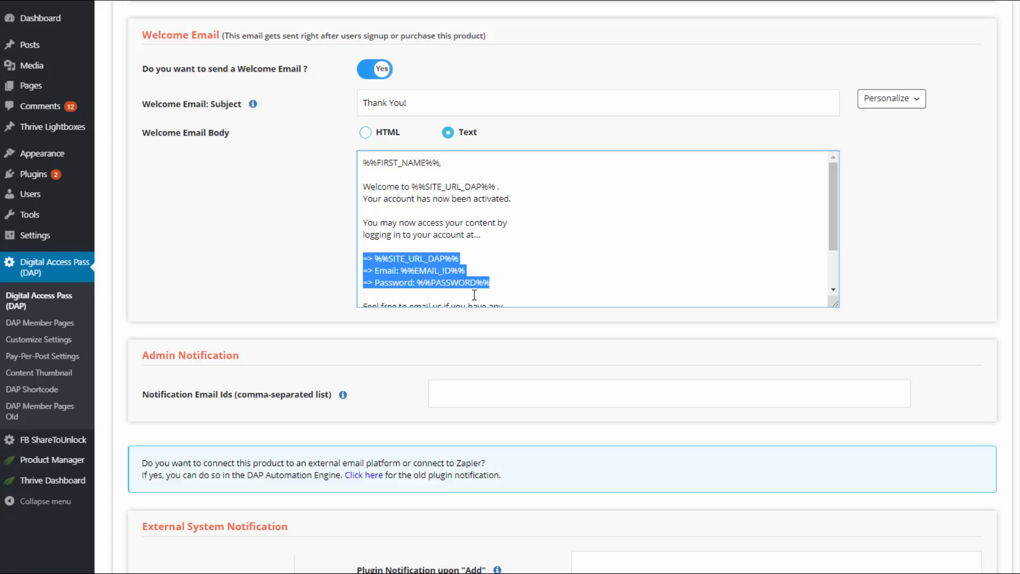
left_click(595, 245)
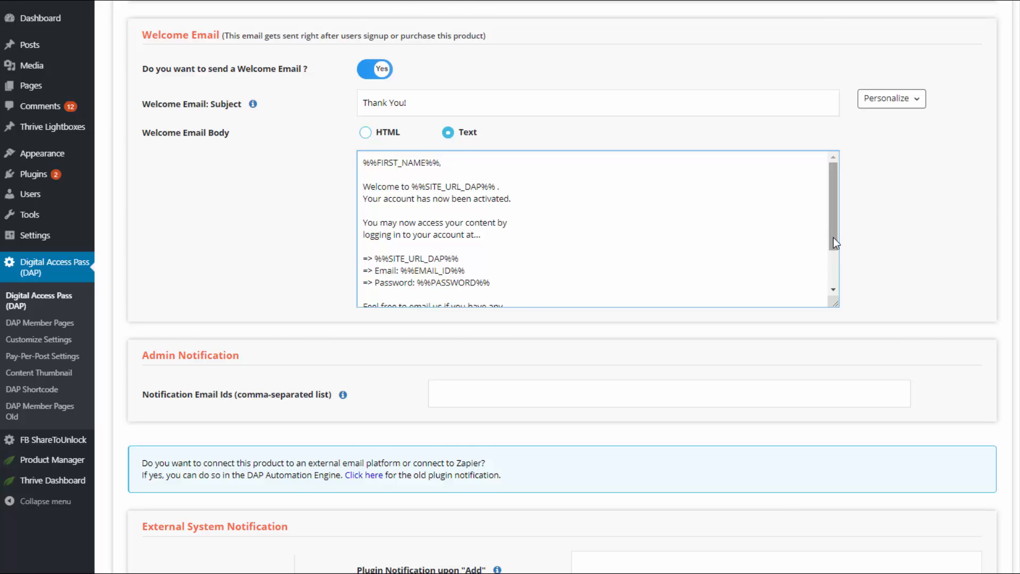
scroll(243, 263, "down", 2)
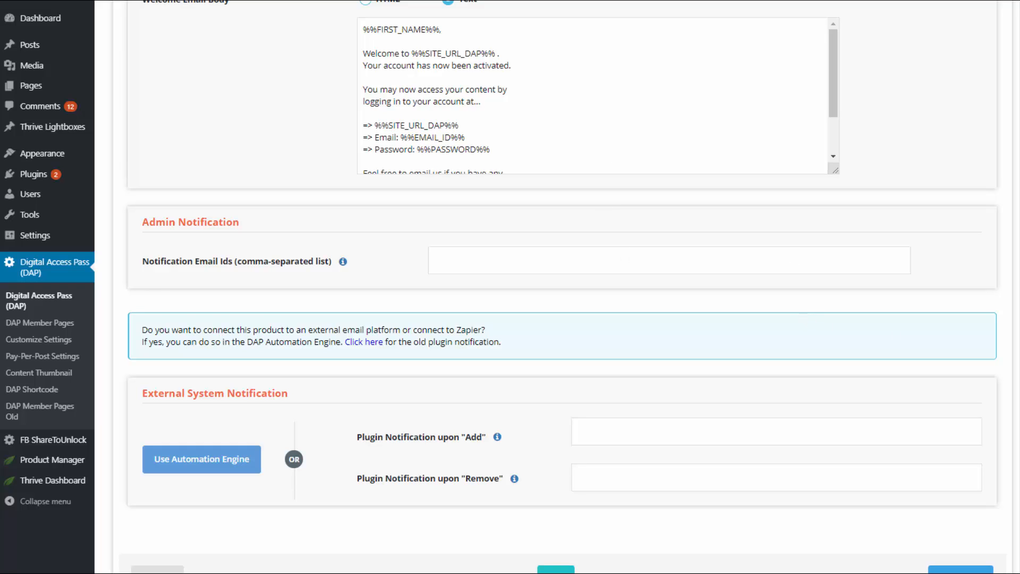
scroll(215, 406, "down", 1)
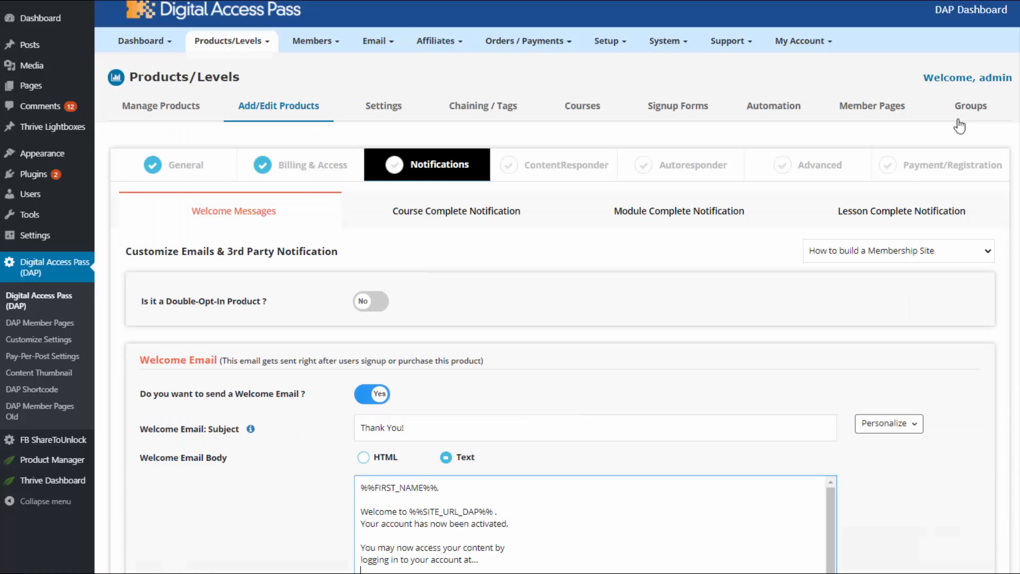
mouse_move(223, 45)
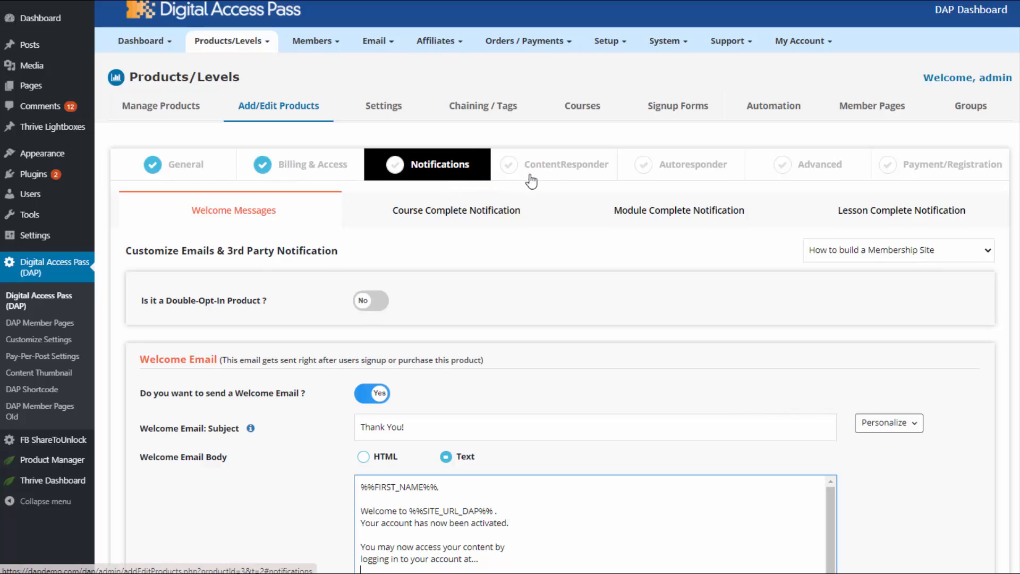
Step: Go to the ContentResponder step and keep Free Product as the product being edited
left_click(554, 169)
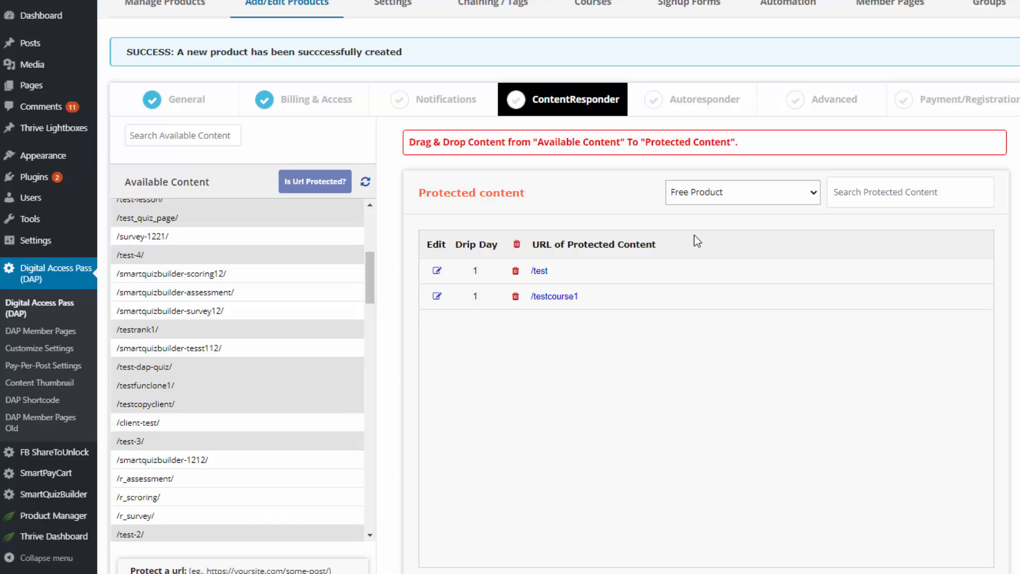
left_click(734, 194)
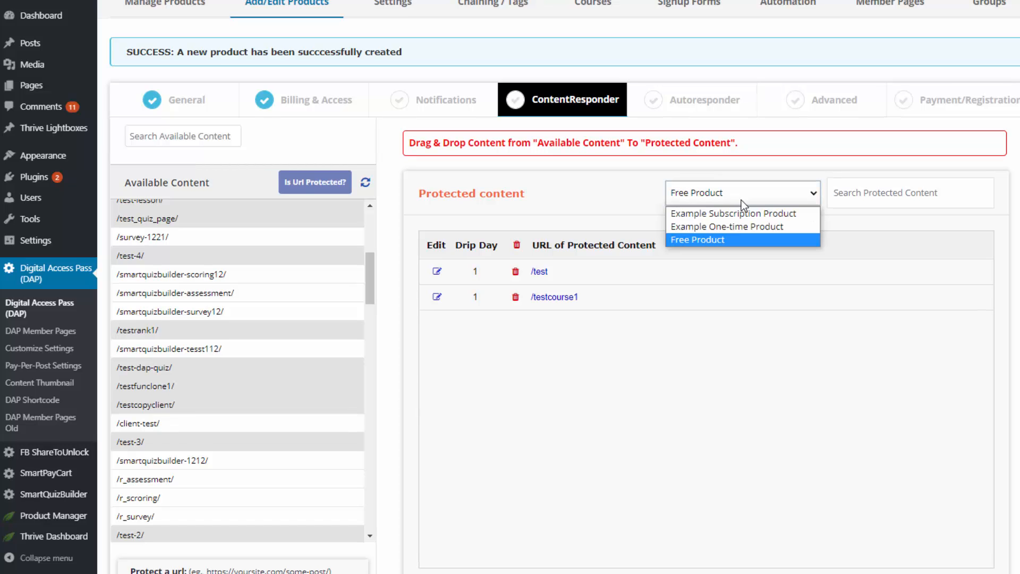
left_click(742, 193)
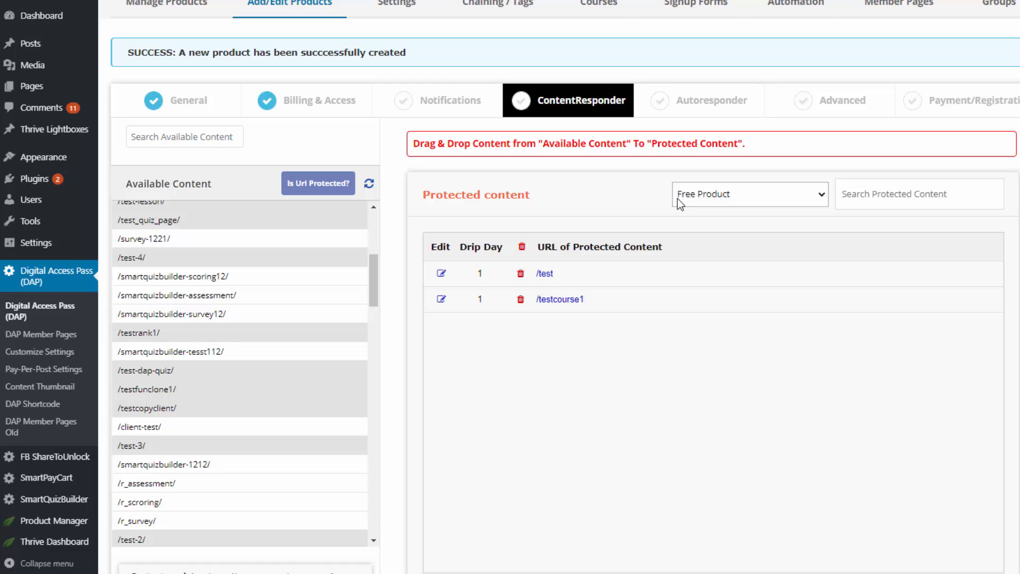
Step: Protect /smartquizbuilder-scoring12/ under Free Product and check its day-1 drip settings
left_click_drag(210, 276, 625, 298)
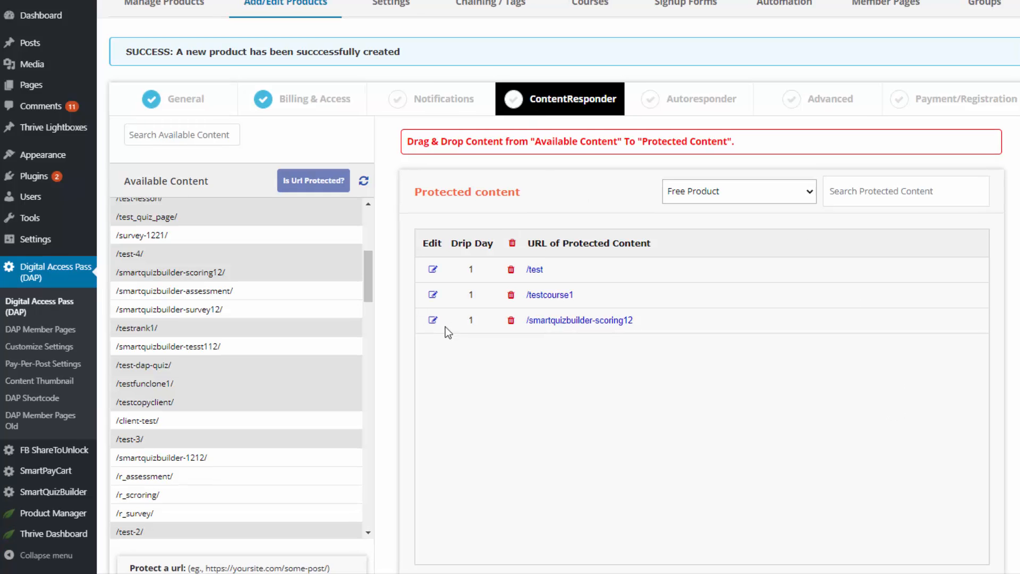
left_click(433, 322)
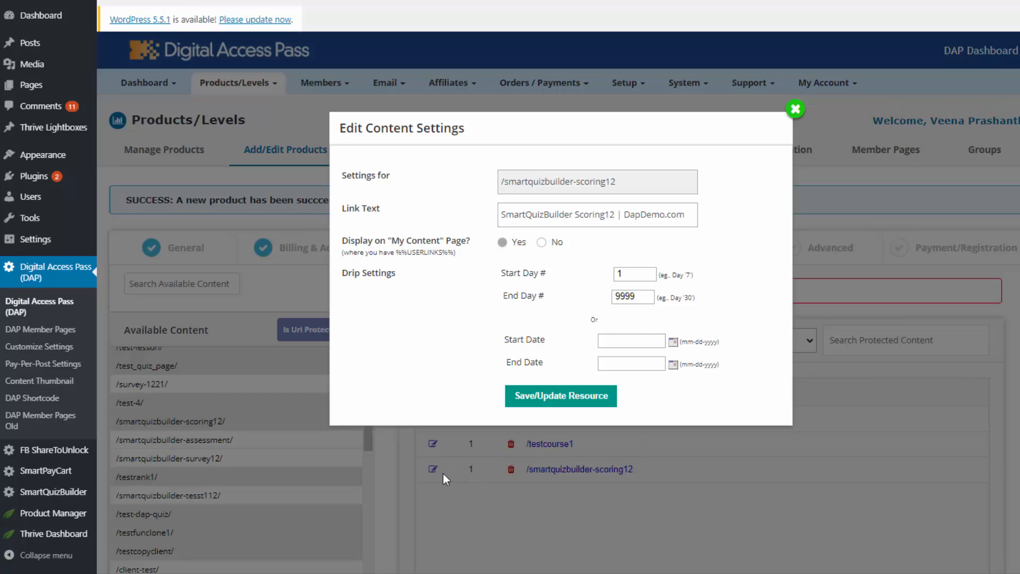
left_click(435, 471)
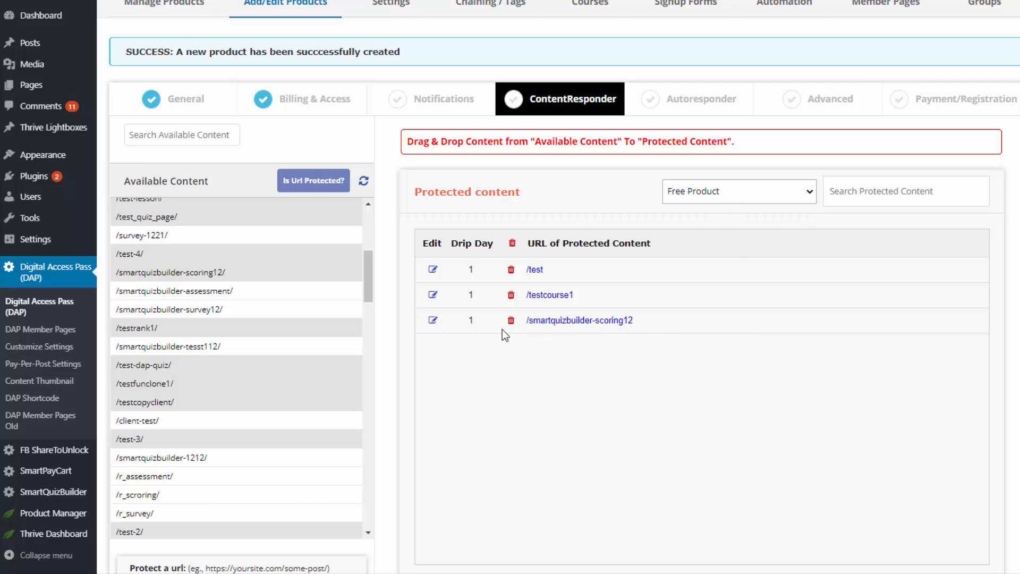
left_click(433, 321)
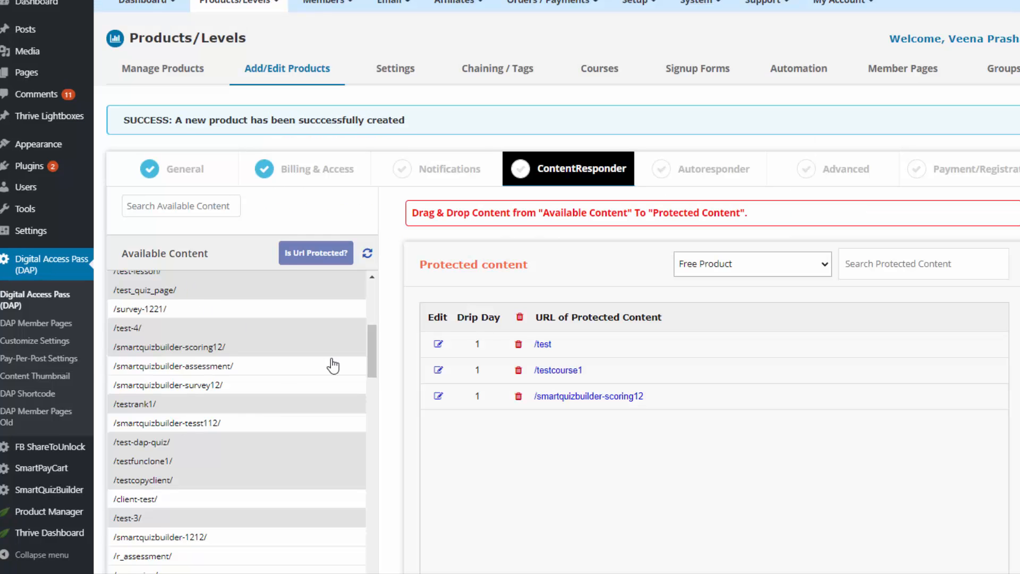
scroll(324, 361, "up", 2)
scroll(323, 363, "up", 5)
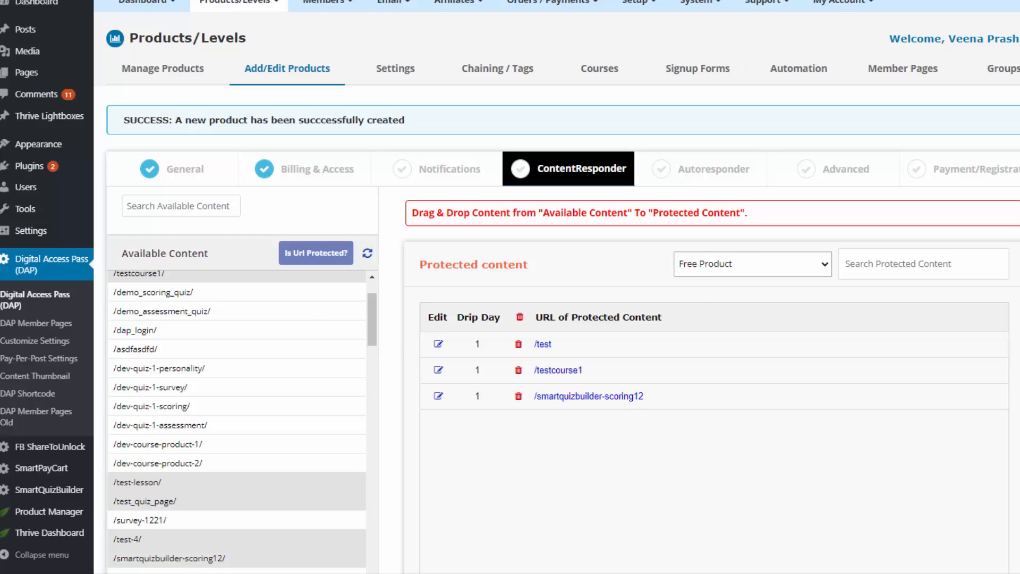
scroll(557, 287, "down", 4)
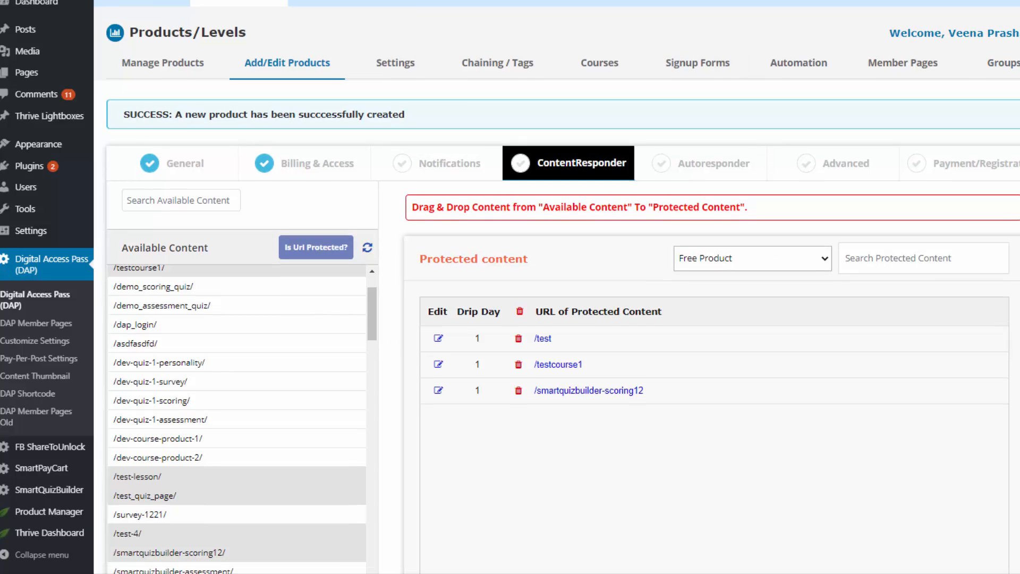
scroll(557, 287, "down", 1)
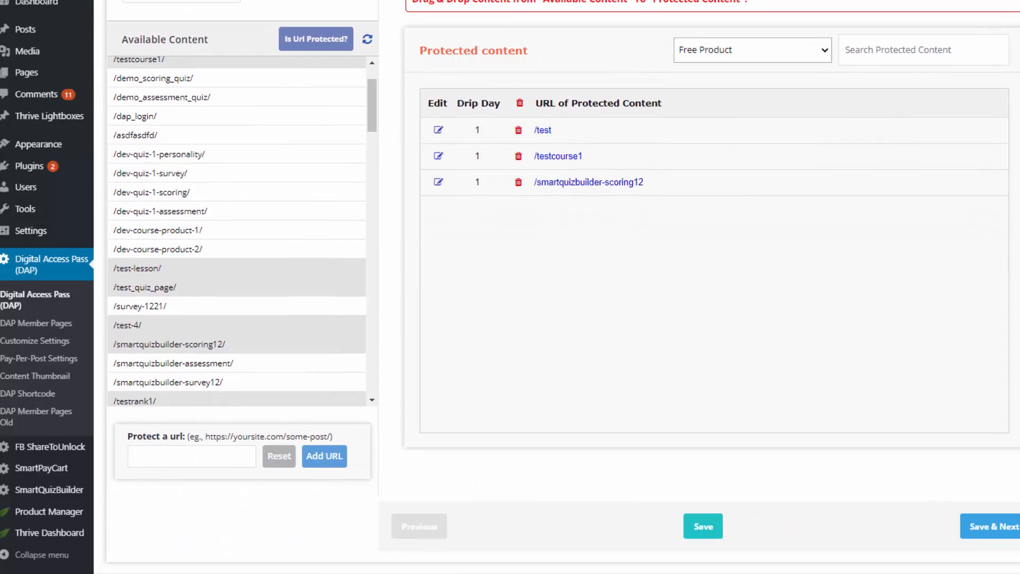
Step: Add the 'Thank You For Your Purchase' email as the product's autoresponder
left_click(180, 456)
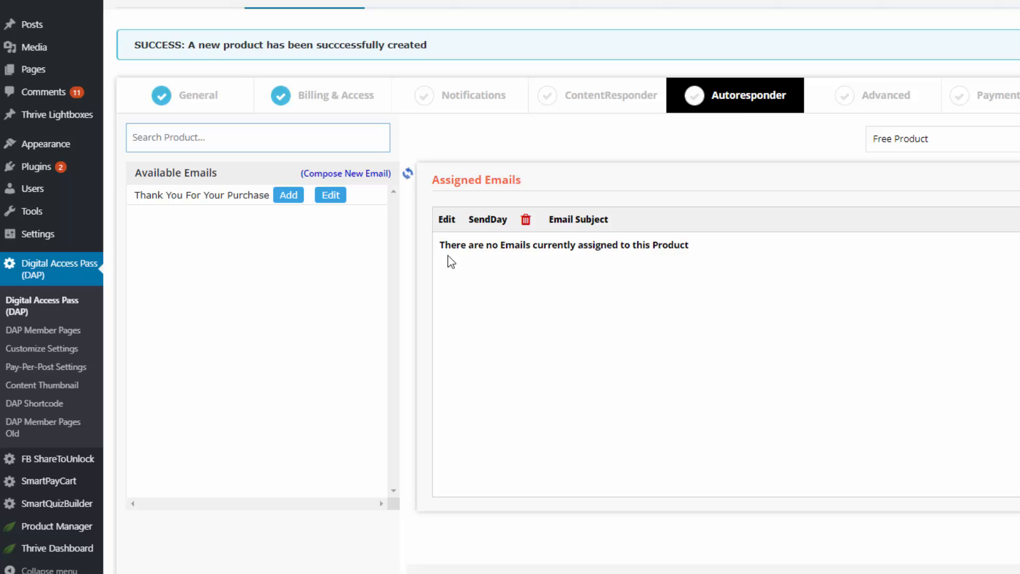
scroll(425, 37, "up", 2)
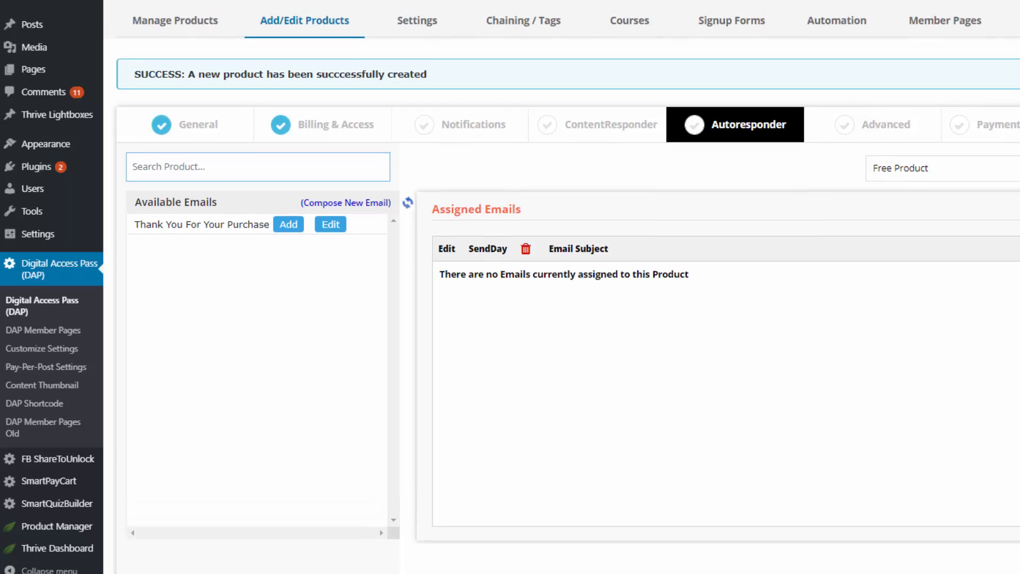
mouse_move(425, 27)
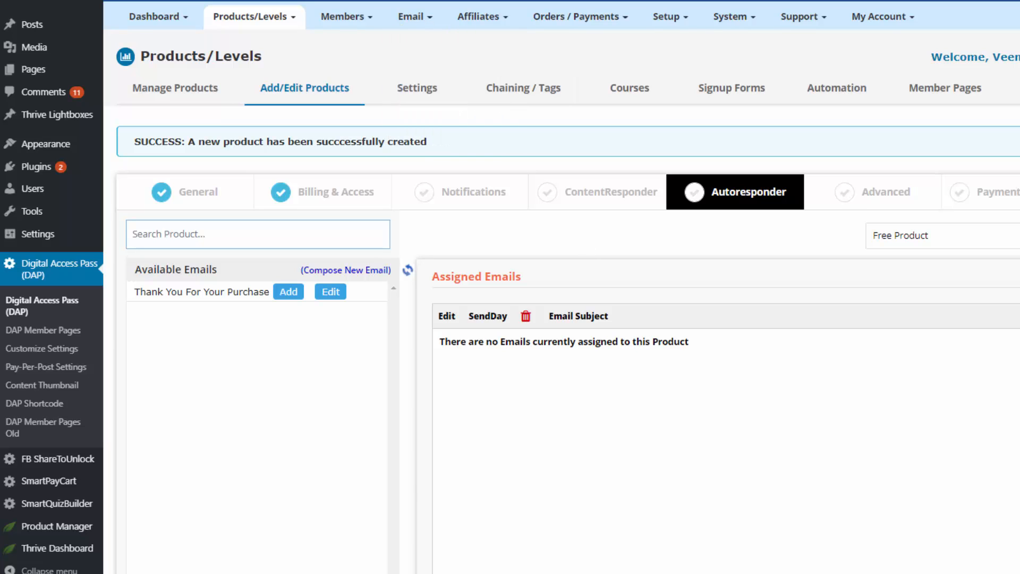
left_click(291, 293)
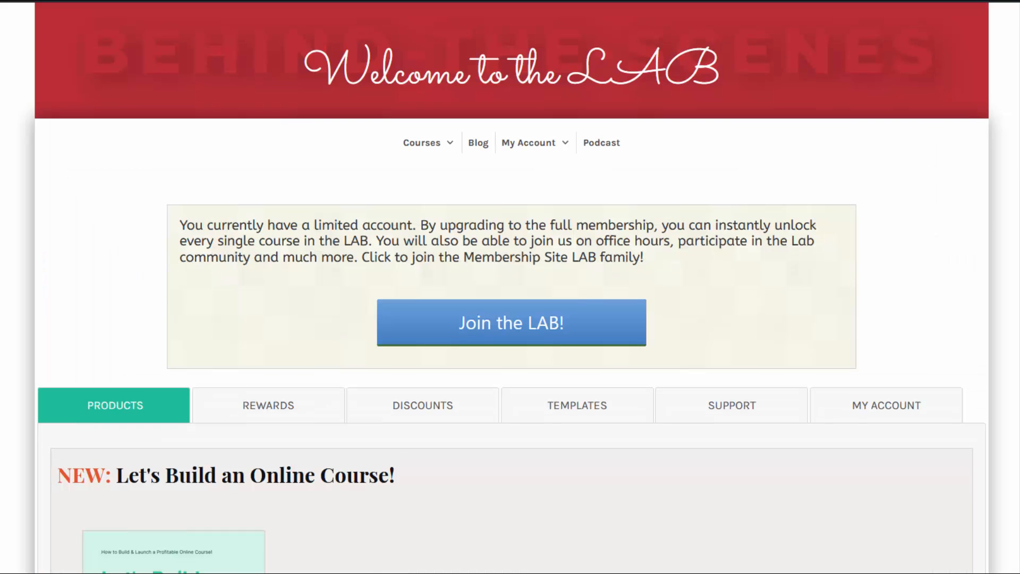
Step: Review the Advanced settings and save to reach 'Congrats! Product Setup is Complete.'
scroll(510, 319, "down", 3)
scroll(510, 319, "down", 3)
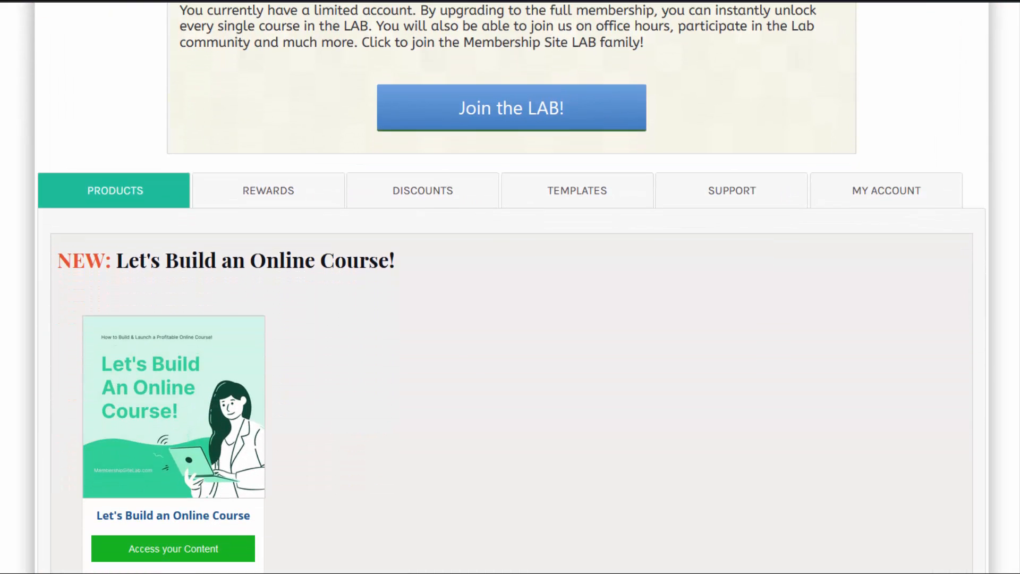
scroll(510, 319, "down", 1)
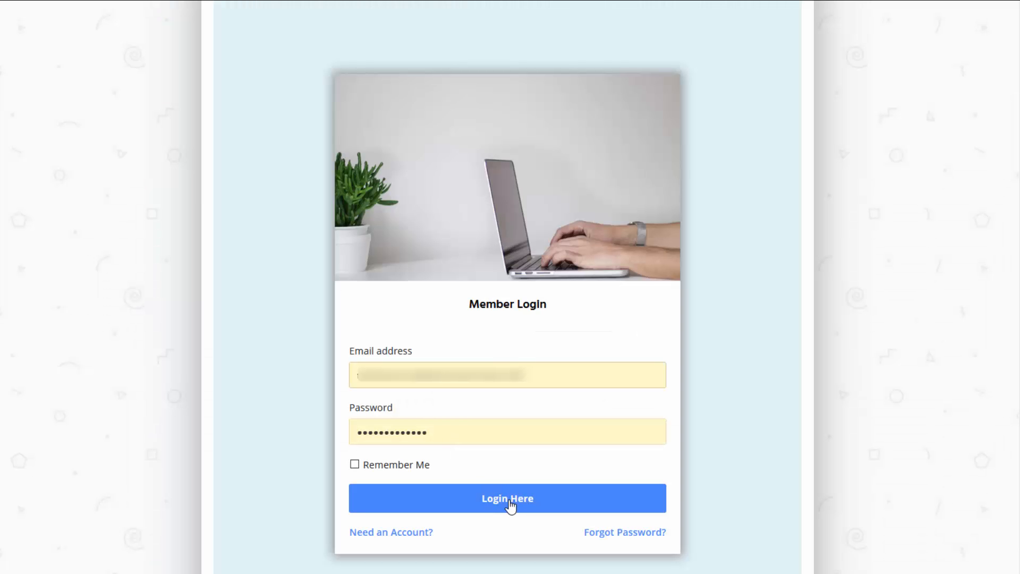
left_click(512, 505)
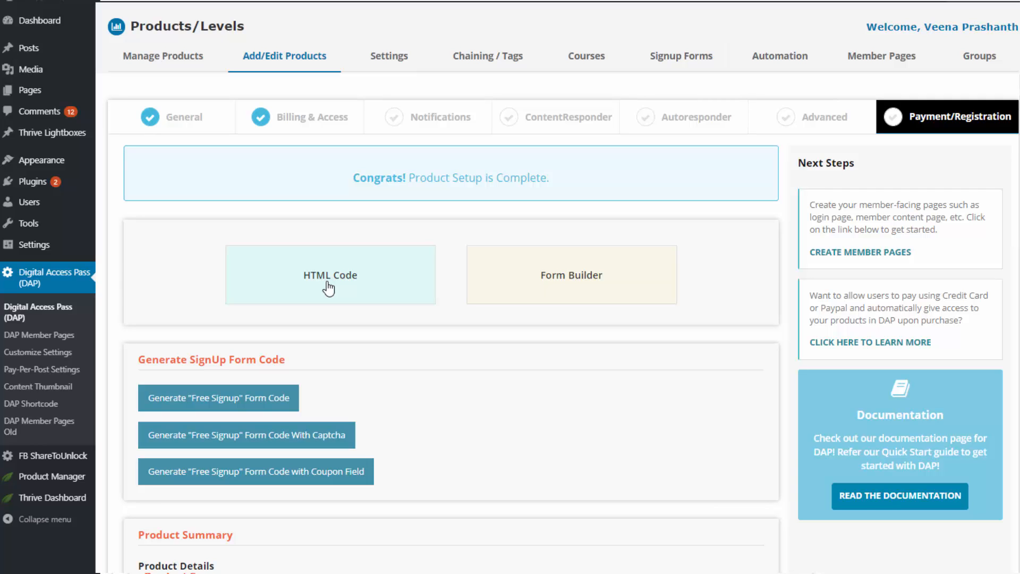
Step: Generate the 'Free Signup' form HTML code and copy it
left_click(274, 401)
scroll(273, 398, "down", 1)
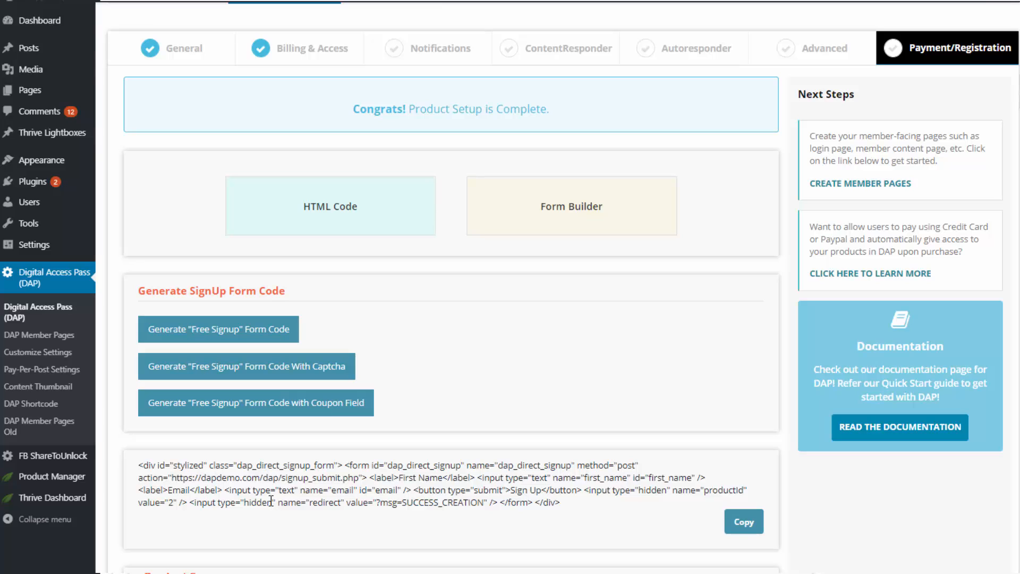
left_click(744, 522)
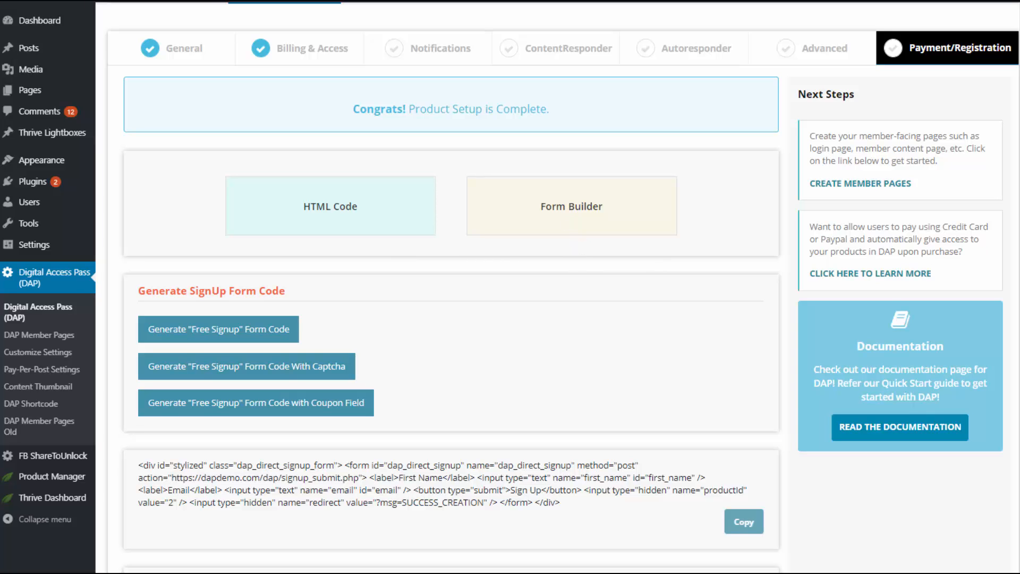
scroll(558, 287, "up", 1)
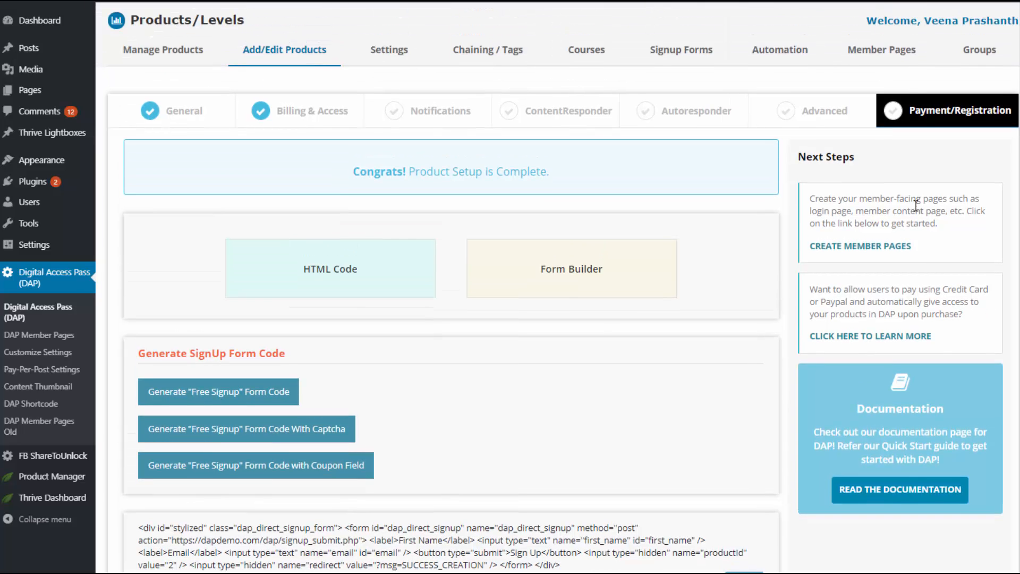
Step: Create a new Template1 signup form for the product in Form Builder and select its shortcode
left_click(567, 280)
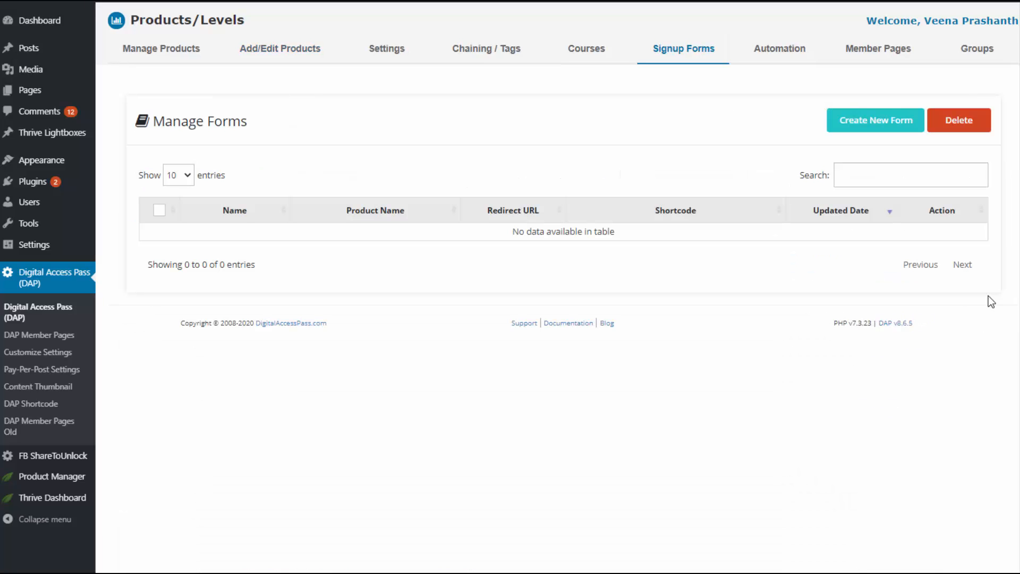
left_click(872, 132)
left_click(426, 301)
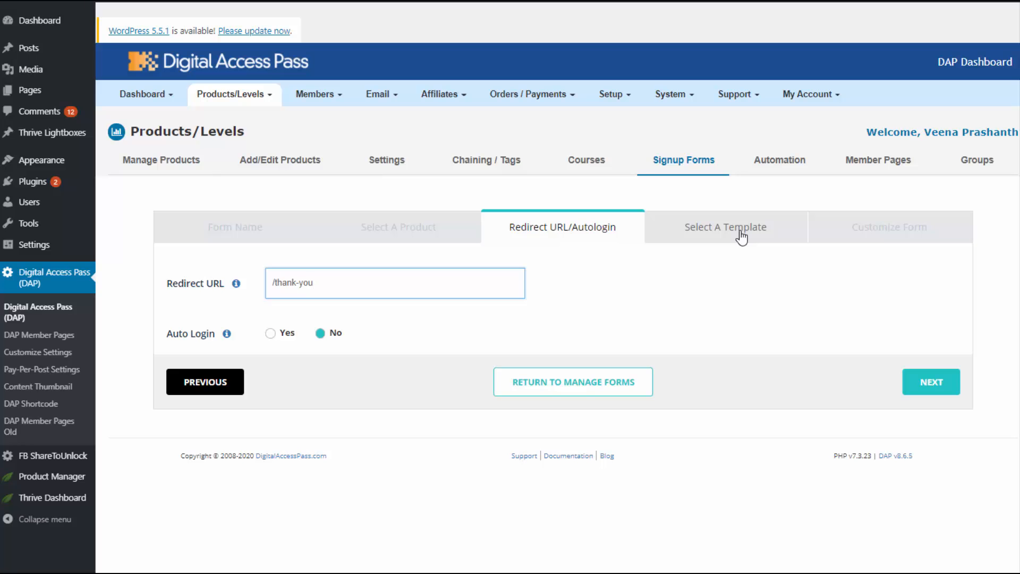
left_click(742, 236)
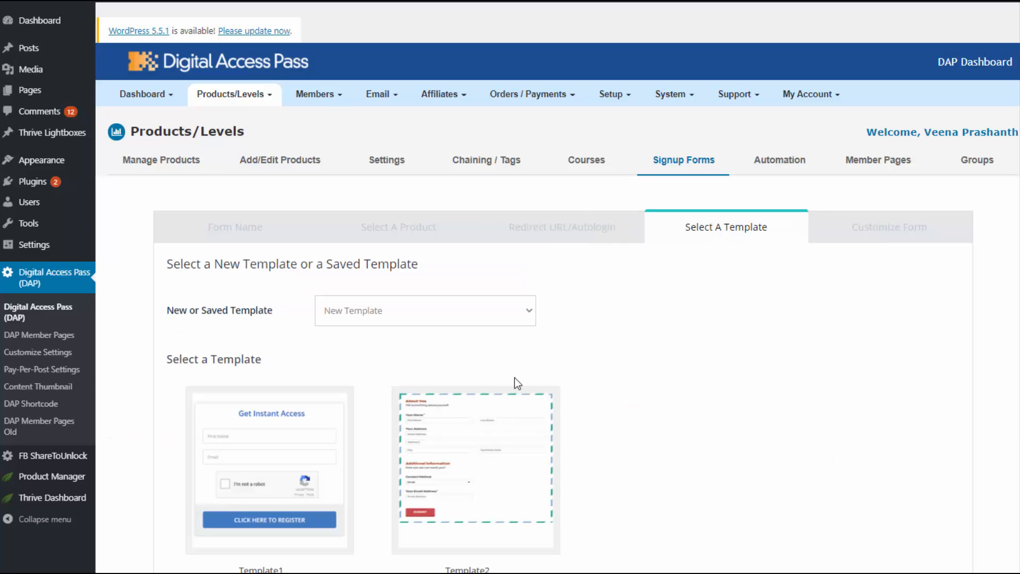
left_click(290, 472)
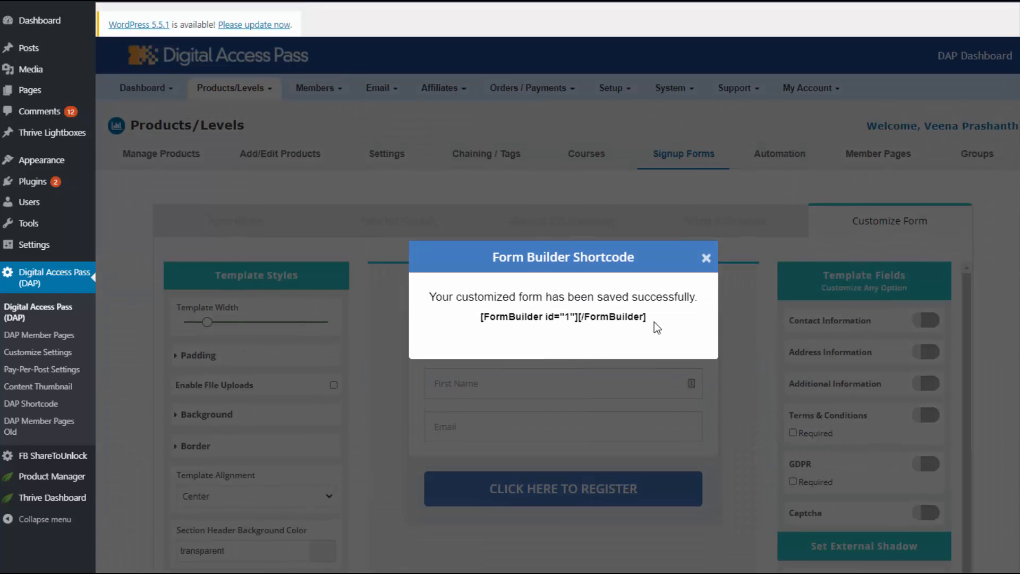
left_click_drag(652, 320, 464, 317)
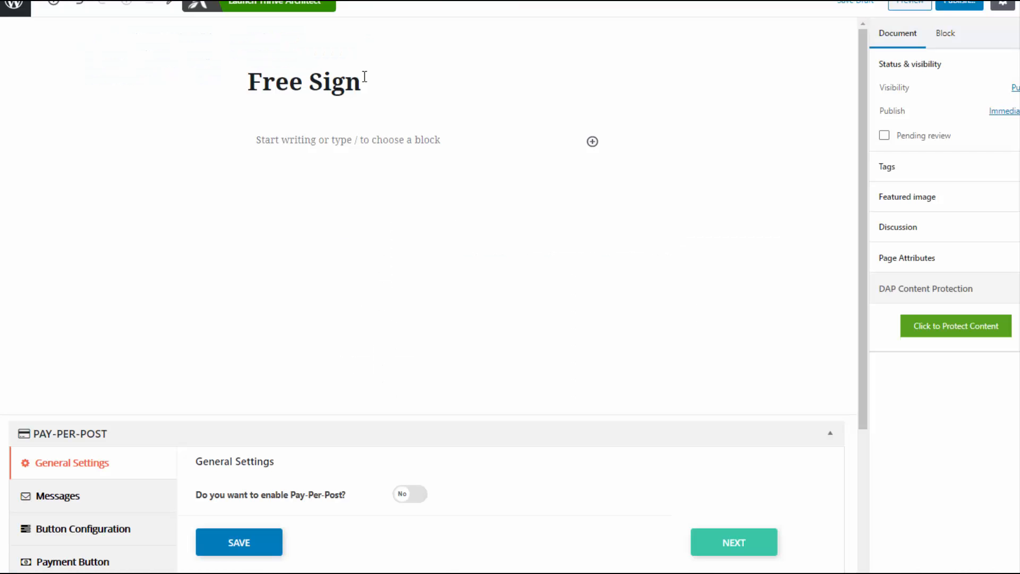
type("up")
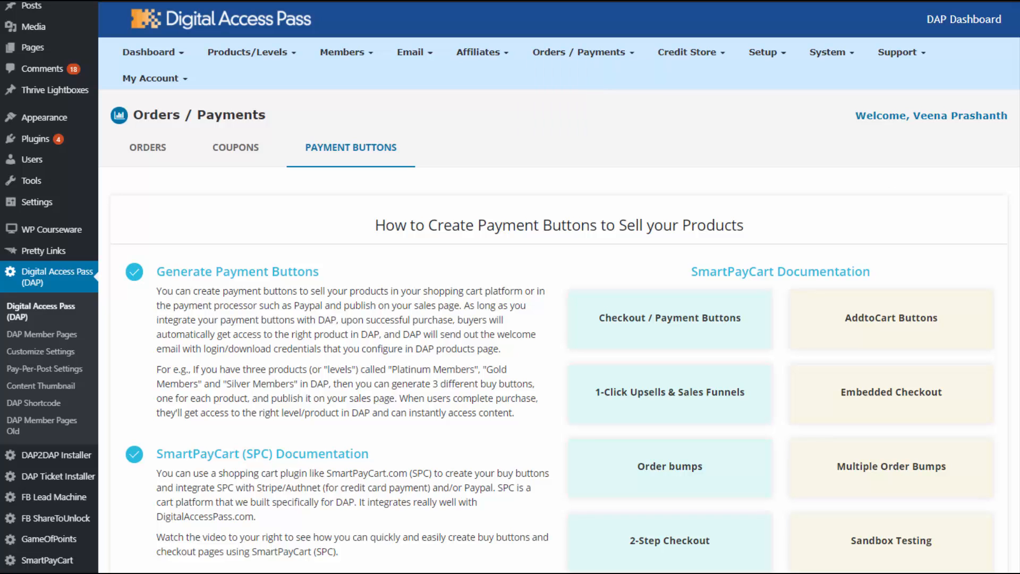
scroll(559, 319, "down", 2)
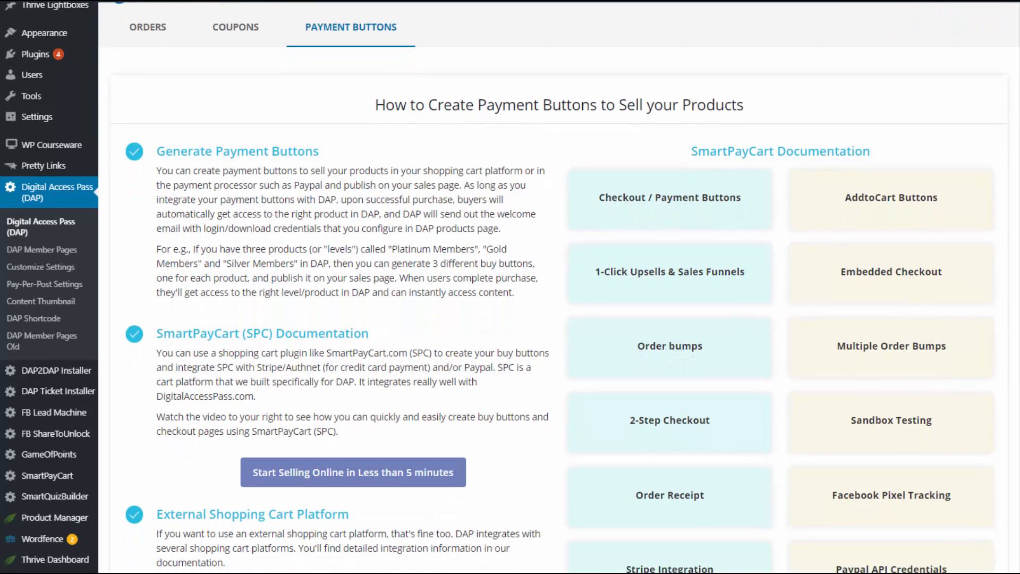
scroll(559, 319, "down", 1)
scroll(559, 319, "down", 1)
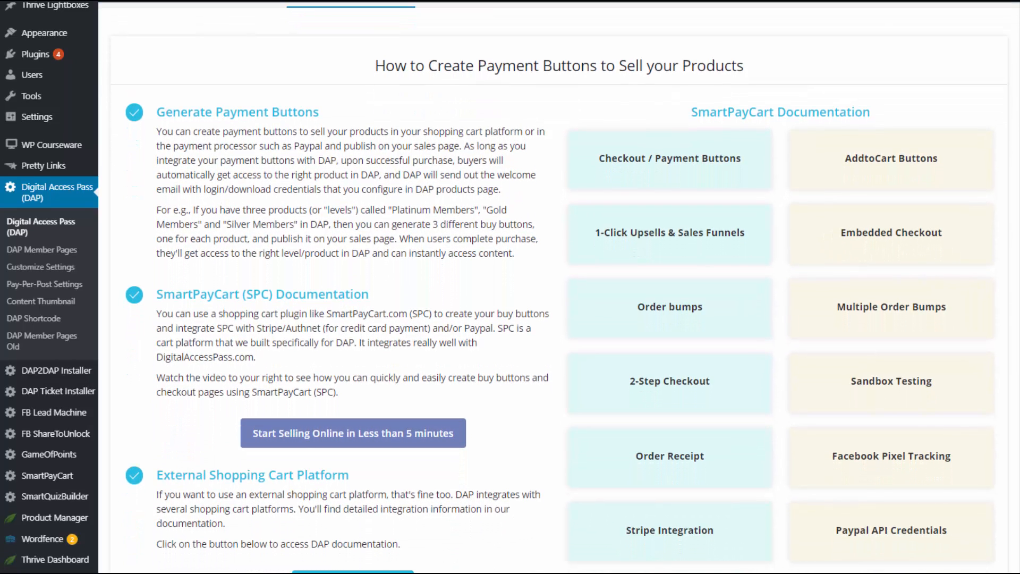
mouse_move(68, 478)
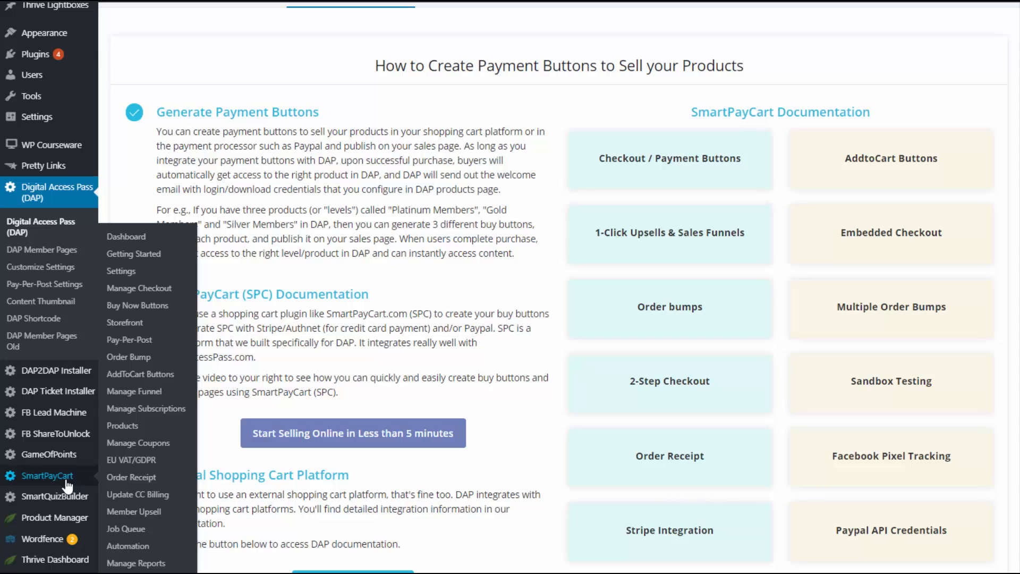
Step: Review SmartPayCart's Live Mode settings: empty PayPal credentials and Authorize.net for credit cards
left_click(66, 481)
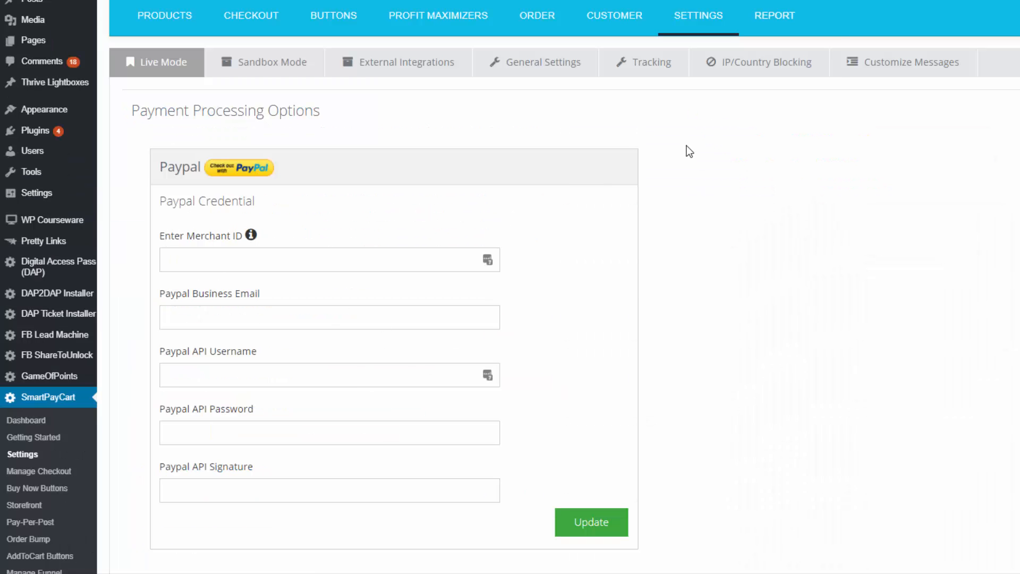
mouse_move(701, 30)
scroll(215, 313, "down", 8)
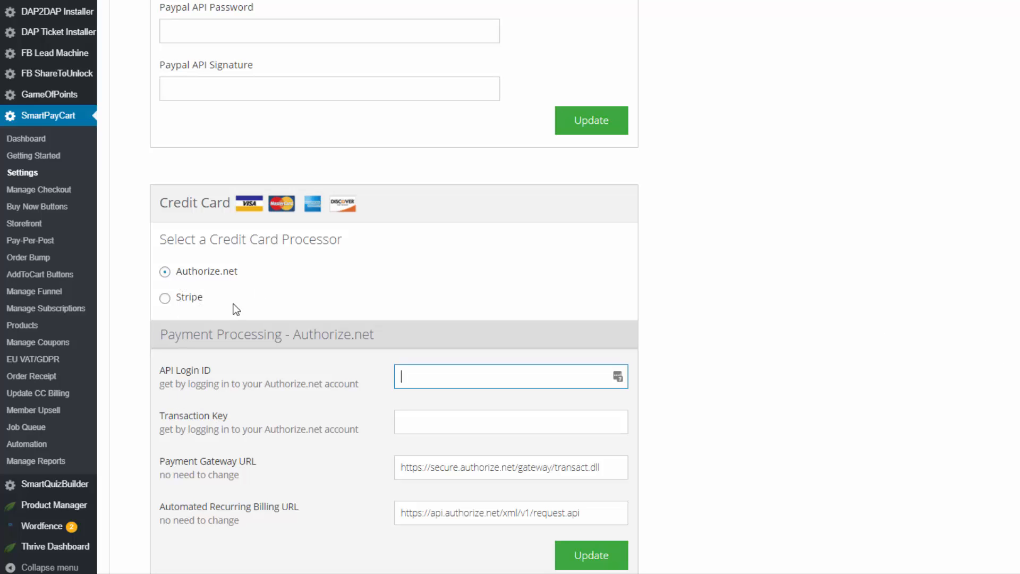
scroll(668, 97, "up", 8)
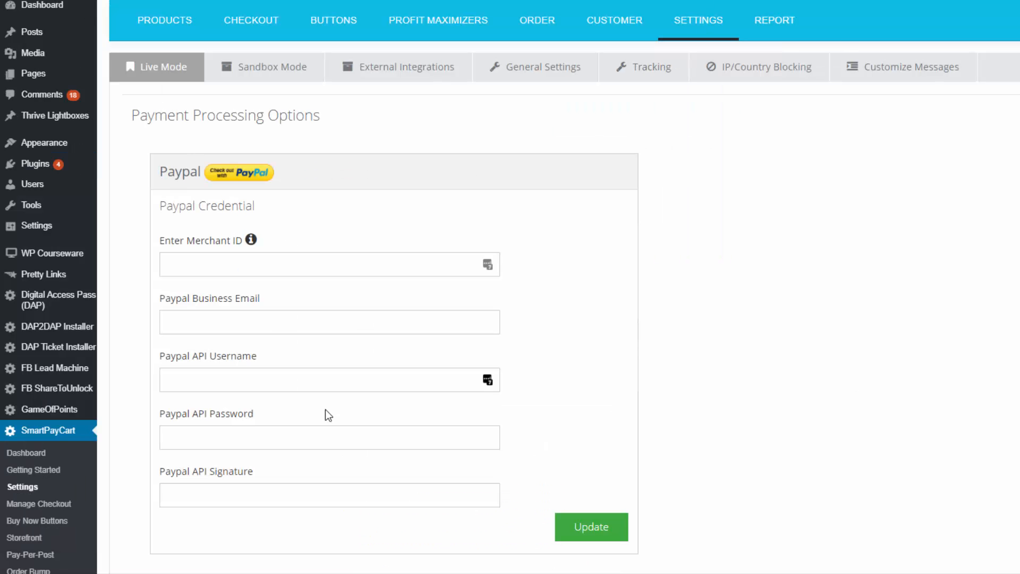
mouse_move(240, 33)
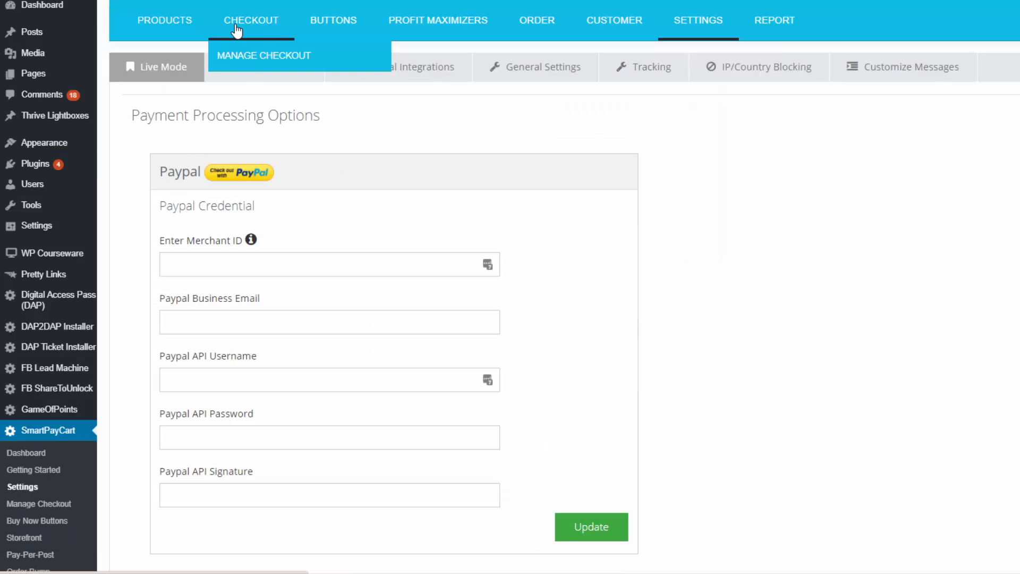
Step: Open demo-checkout1 for editing from the Manage Checkout list
left_click(271, 68)
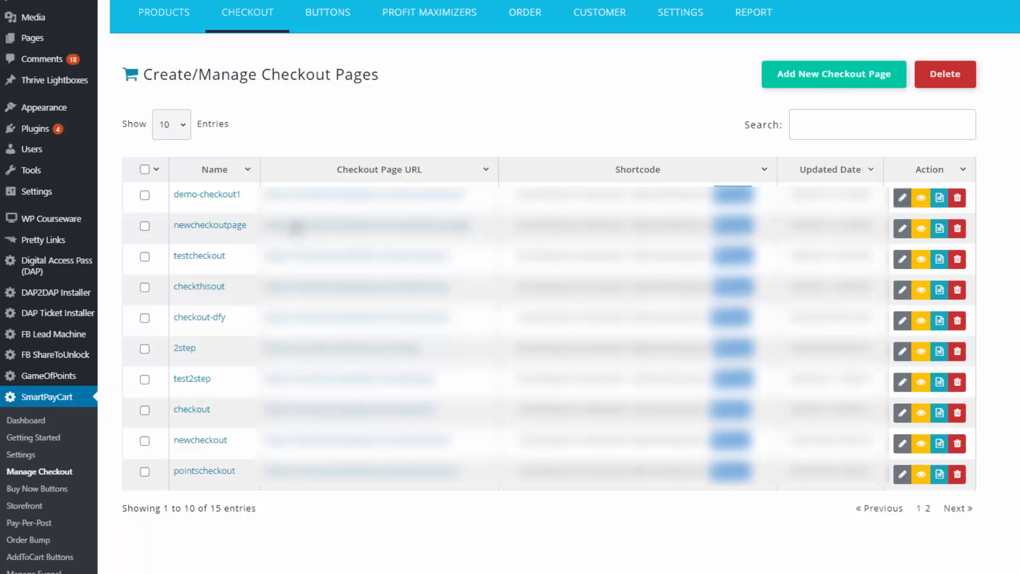
left_click(902, 199)
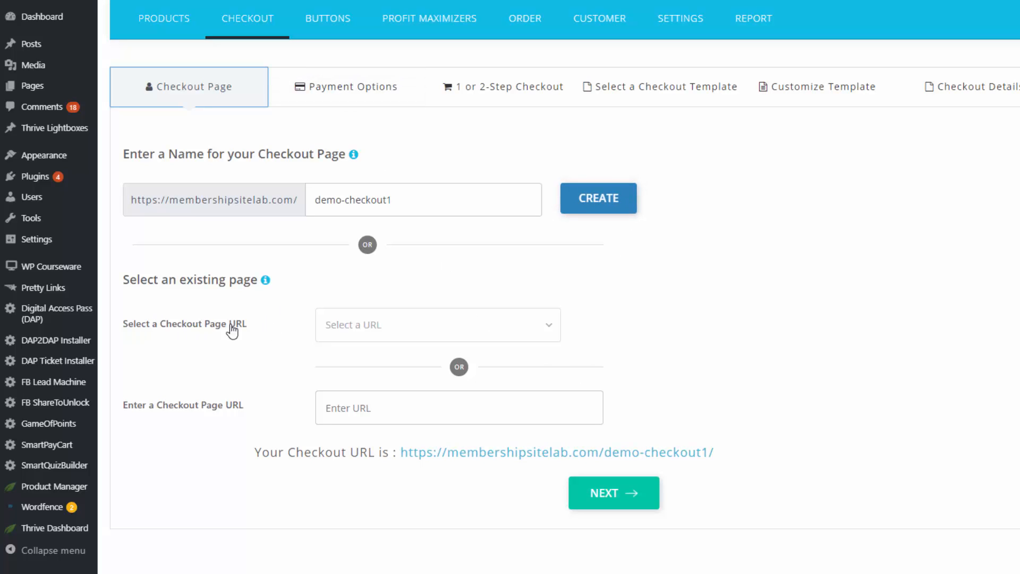
Step: Pass the PayPal and Stripe payment options and keep 1-Step Checkout for demo-checkout1
left_click(372, 89)
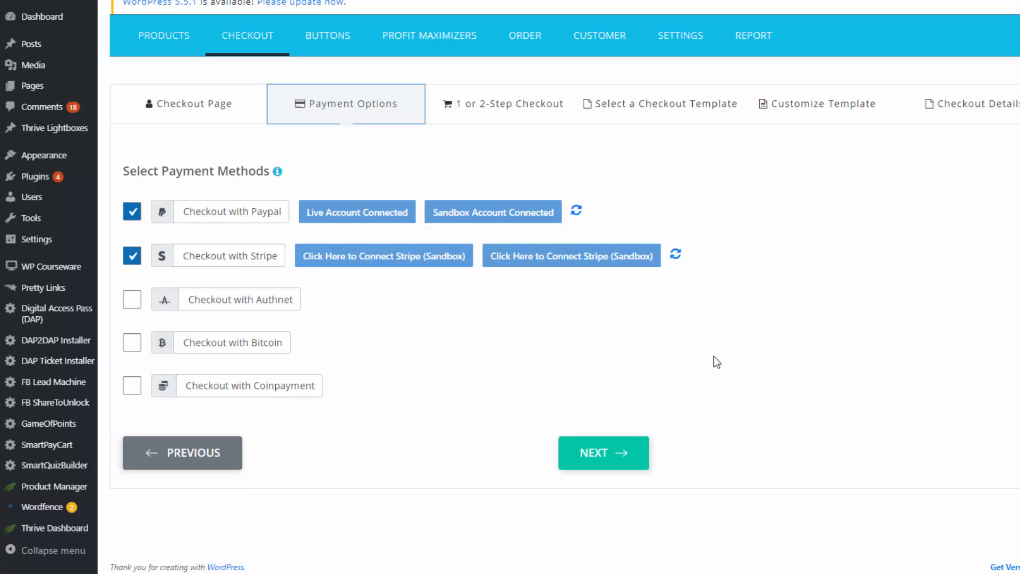
left_click(537, 105)
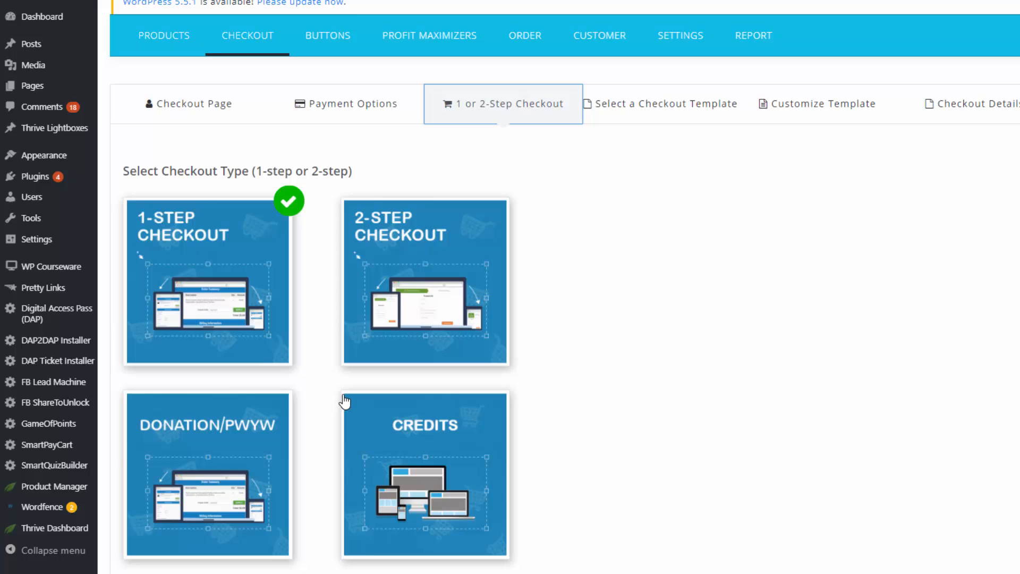
mouse_move(12, 424)
Step: Open the checkout template customizer and turn on Show Product Header
left_click(664, 101)
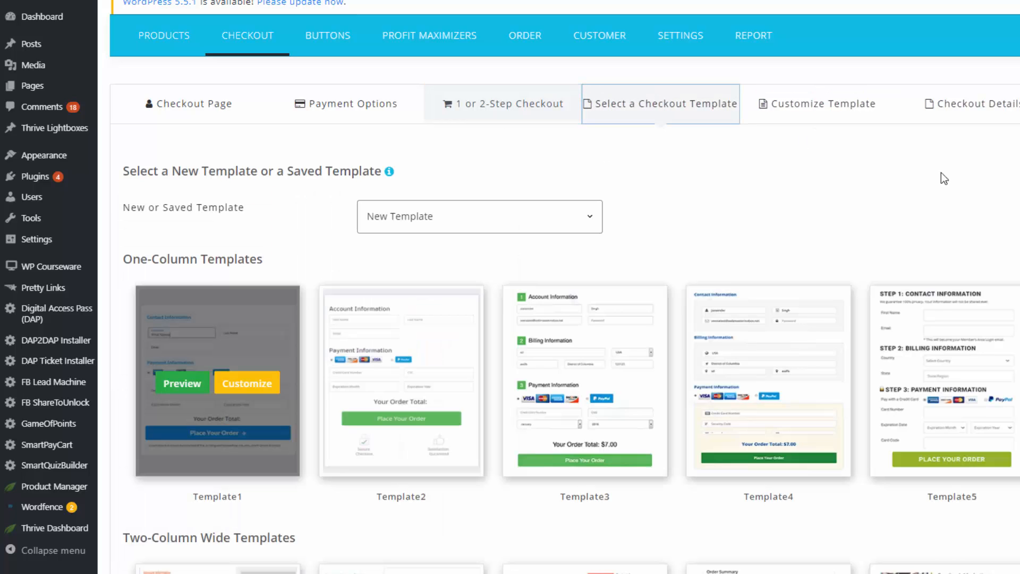
scroll(293, 349, "down", 1)
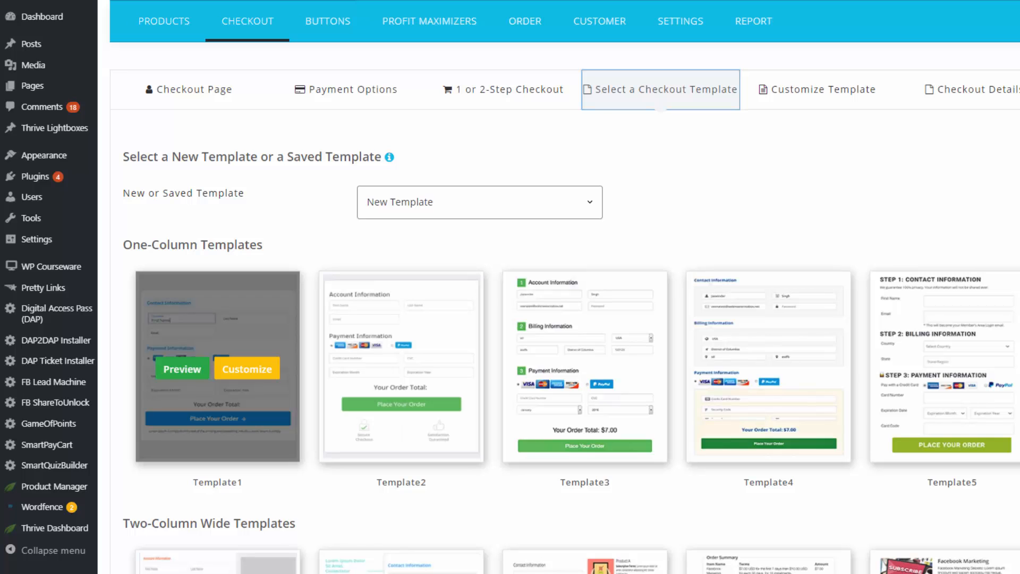
scroll(294, 349, "down", 4)
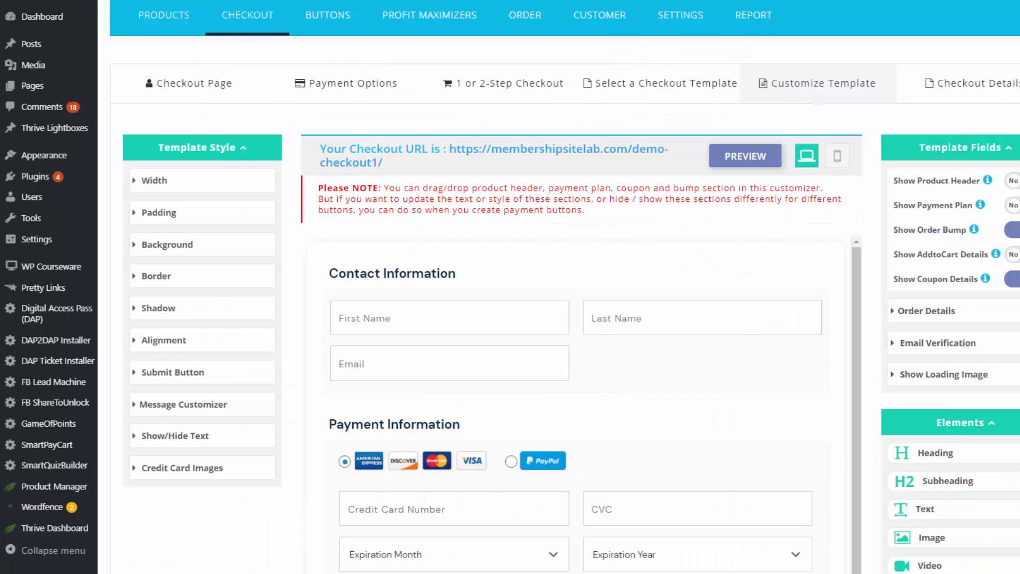
scroll(564, 319, "down", 3)
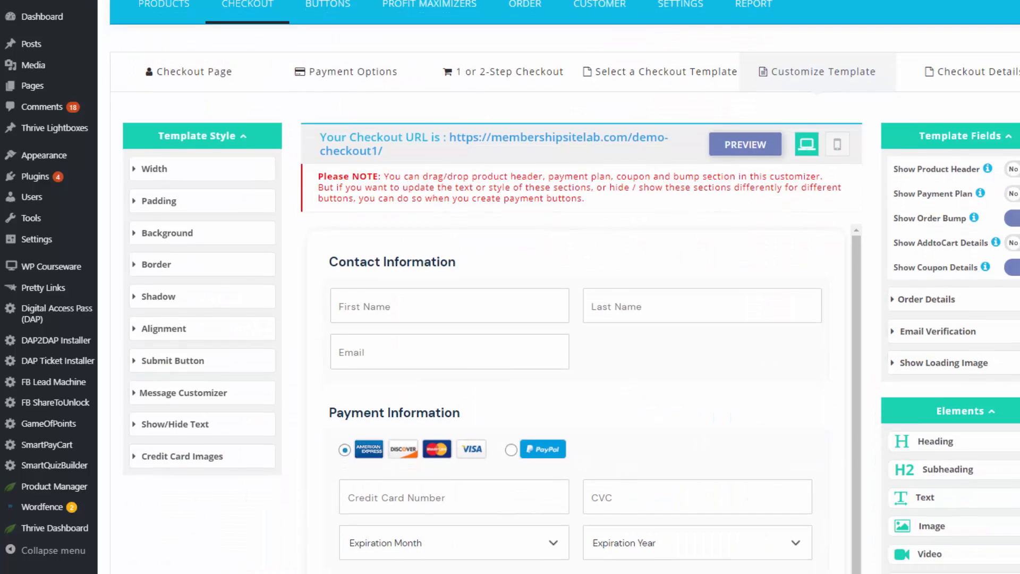
scroll(564, 304, "down", 1)
left_click(1014, 80)
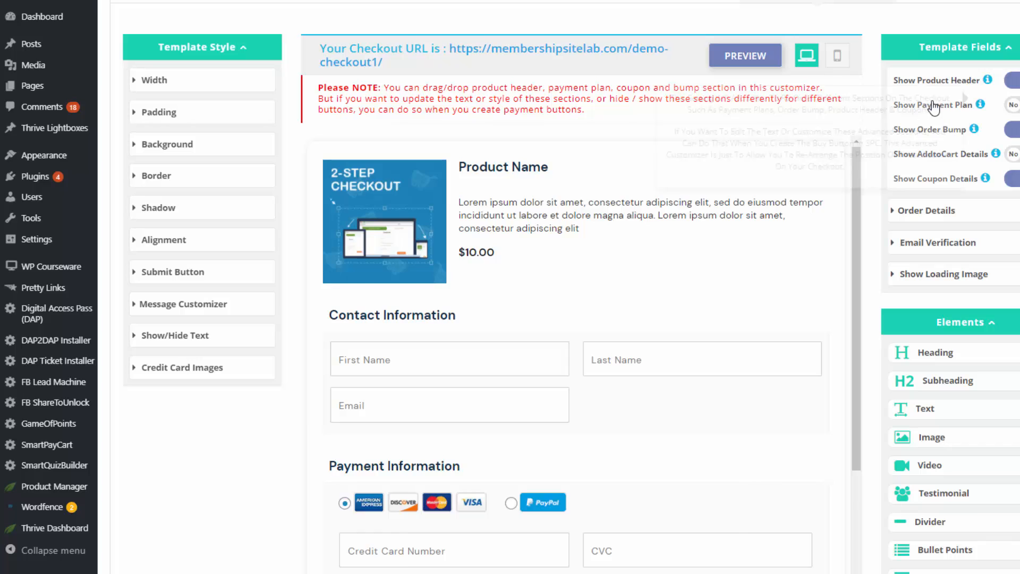
Step: Move the one-time offer below Order Details and check the checkout in mobile view
scroll(856, 176, "down", 8)
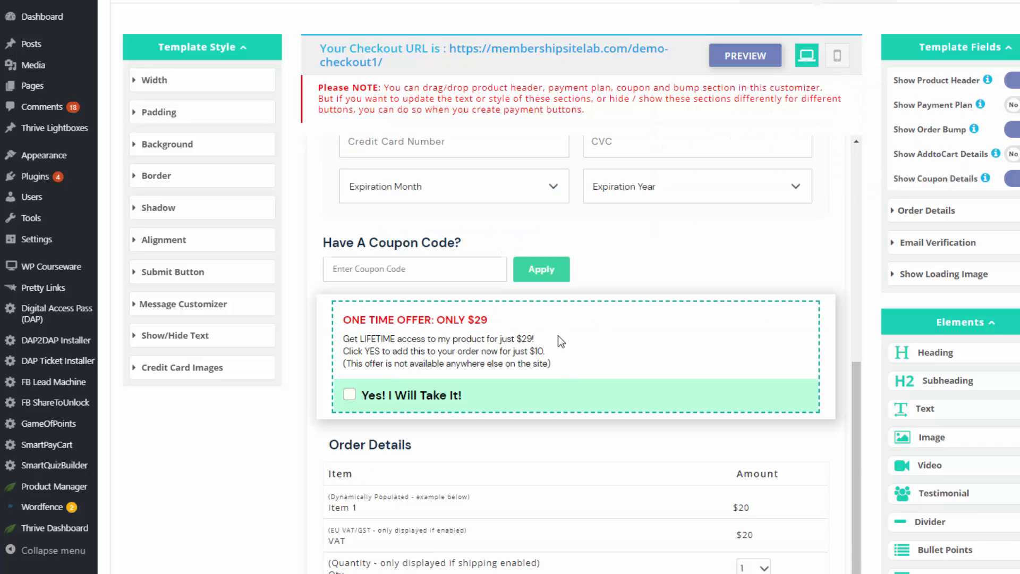
left_click_drag(709, 364, 702, 489)
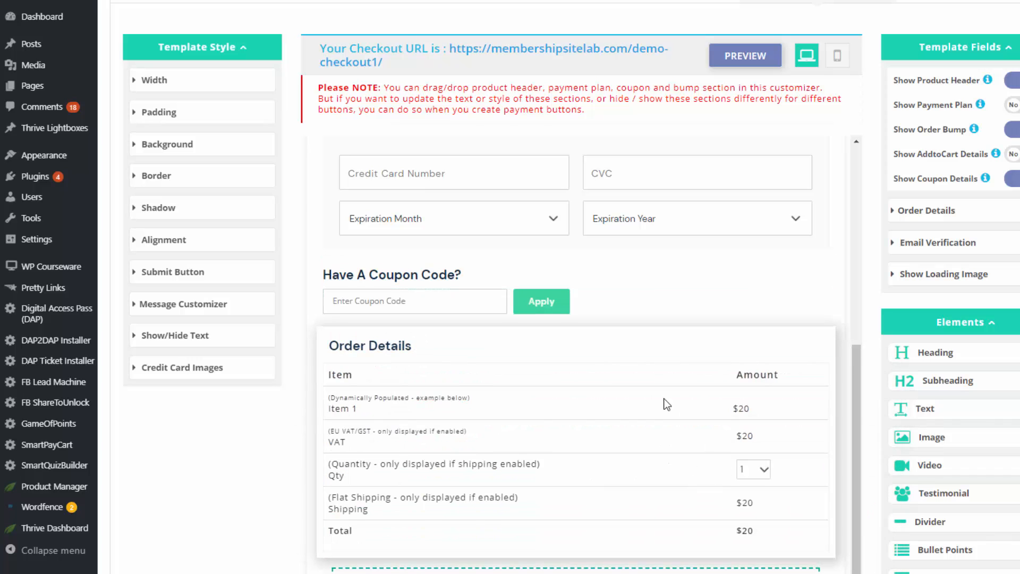
scroll(659, 409, "down", 3)
scroll(844, 125, "up", 1)
left_click(840, 124)
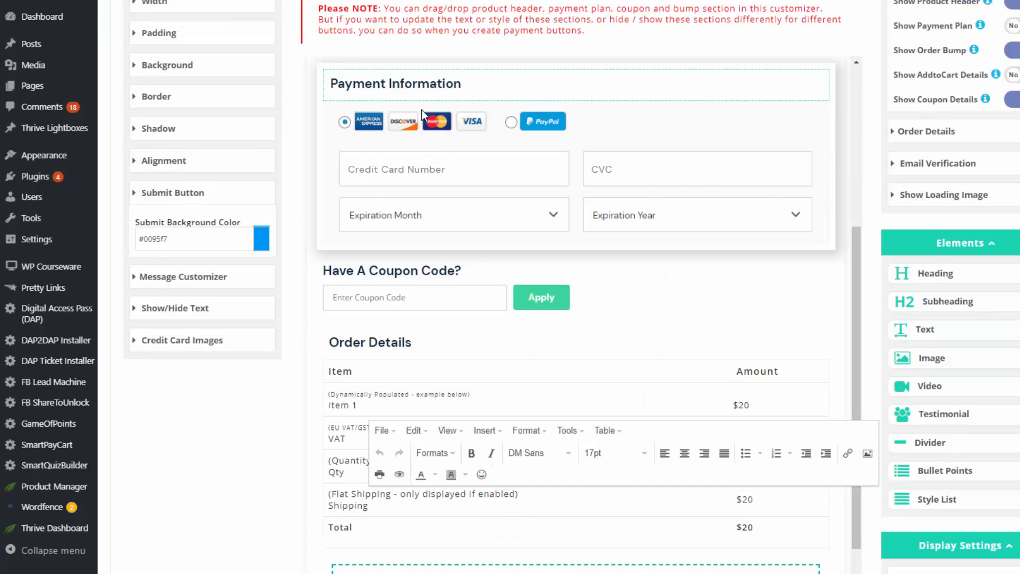
left_click(443, 91)
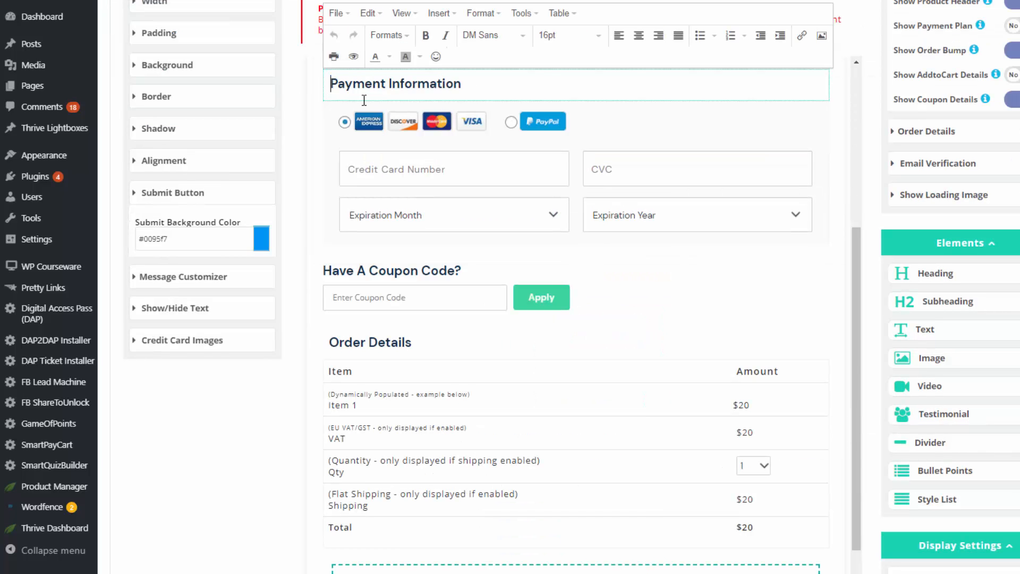
scroll(526, 265, "up", 3)
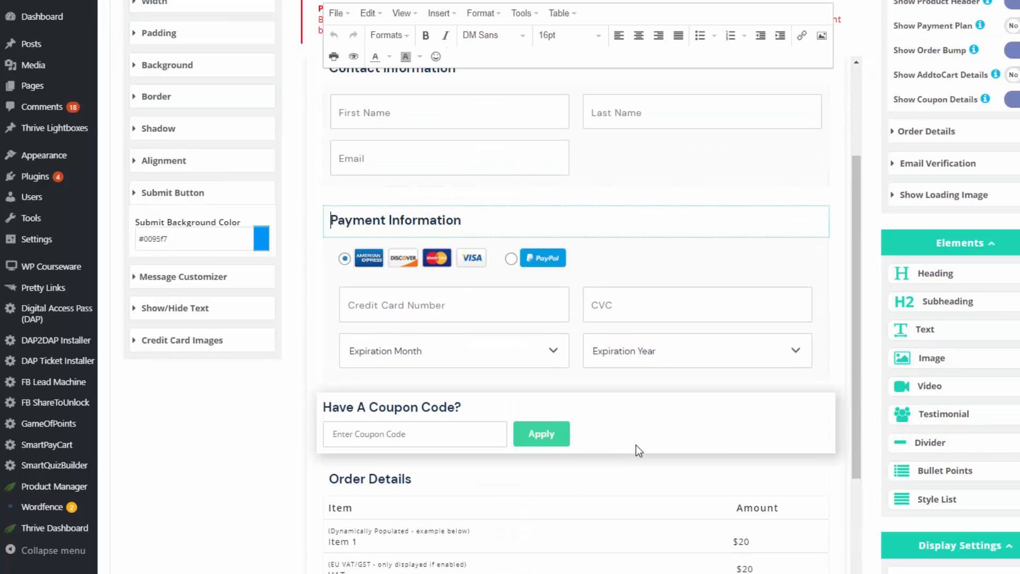
scroll(636, 445, "up", 3)
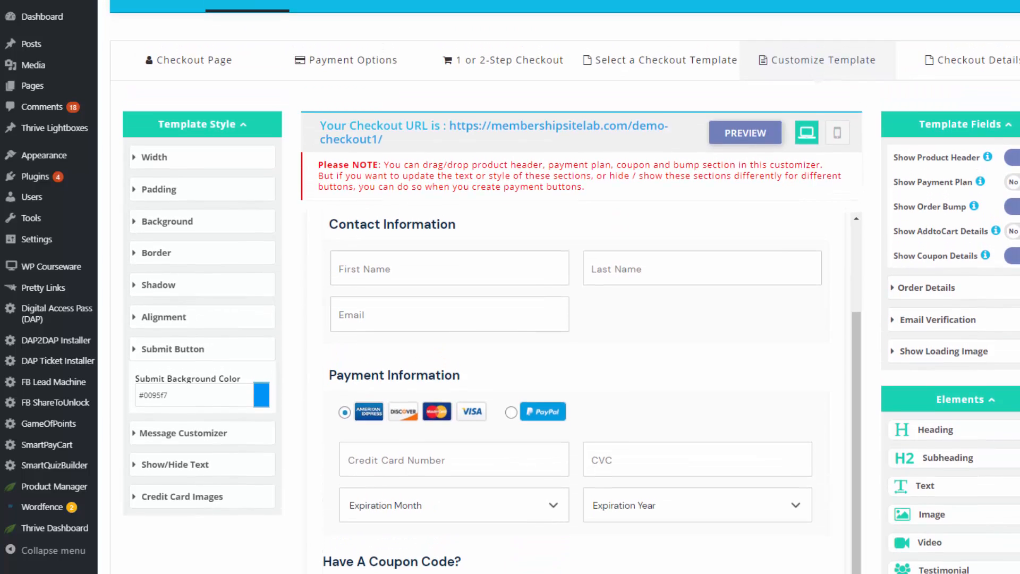
scroll(571, 287, "up", 1)
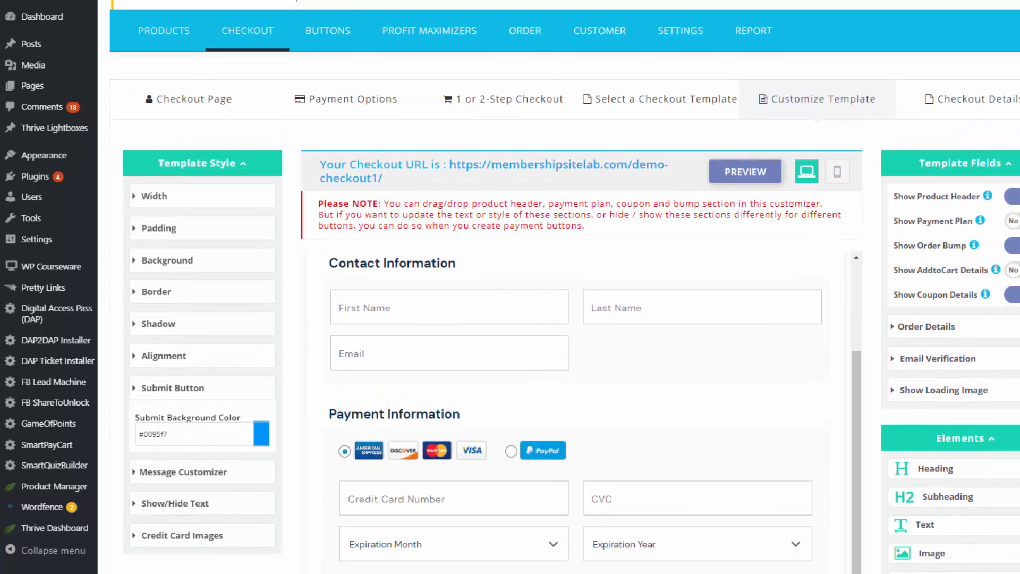
scroll(928, 55, "down", 2)
Step: Go to SmartPayCart's Buy Now buttons, showing the Manage Button list of 35 buttons
left_click(960, 38)
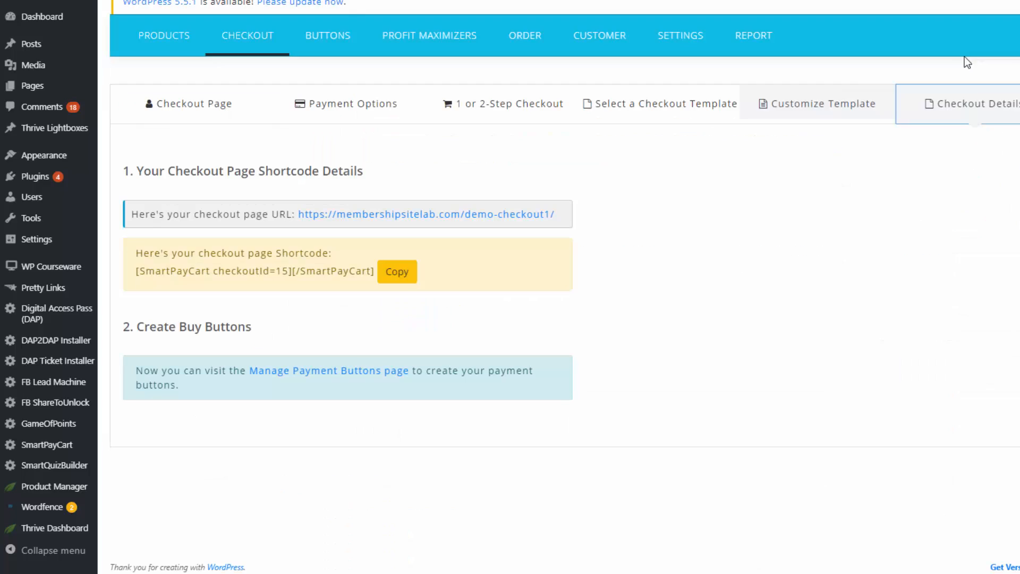
mouse_move(326, 54)
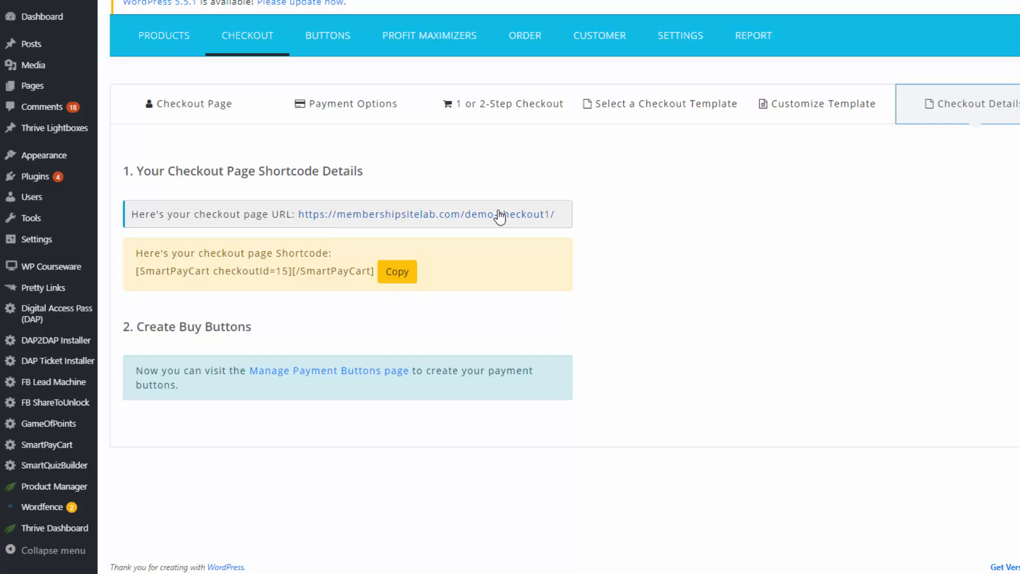
right_click(342, 69)
key("Escape")
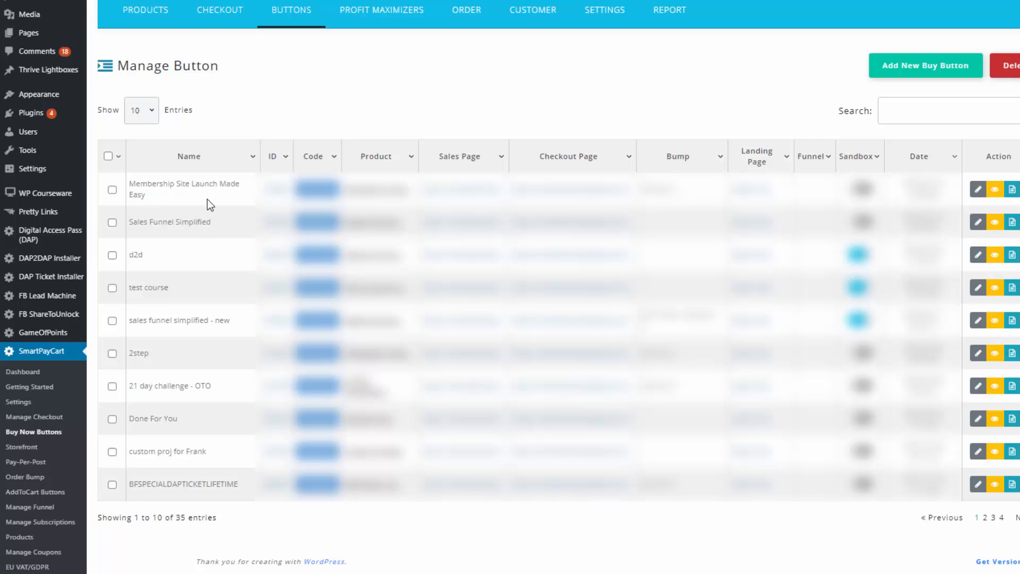
Step: Keep Membership Site Launch Made Easy as the button's product and jump to its generated Bare Link
mouse_move(298, 13)
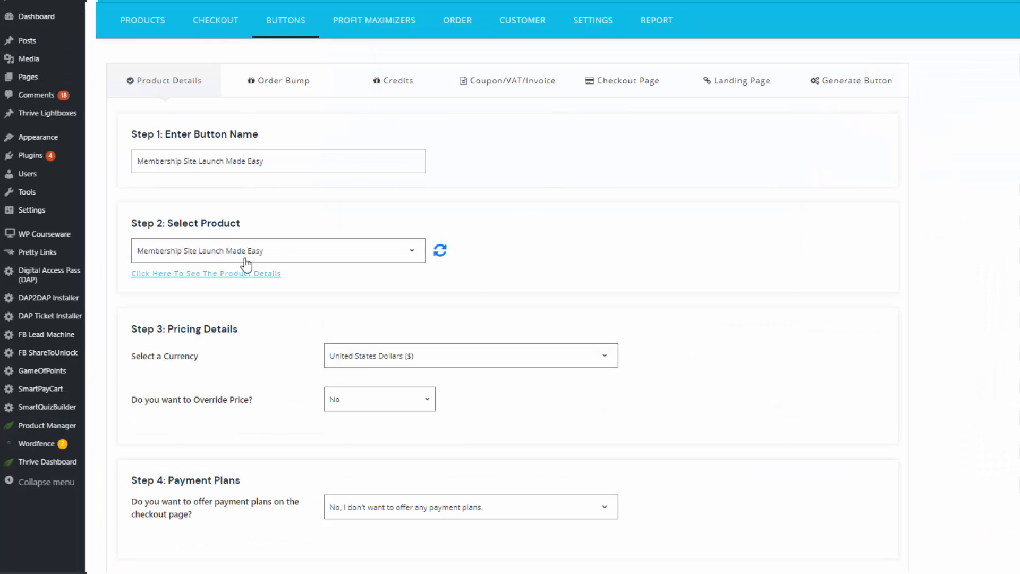
left_click(276, 255)
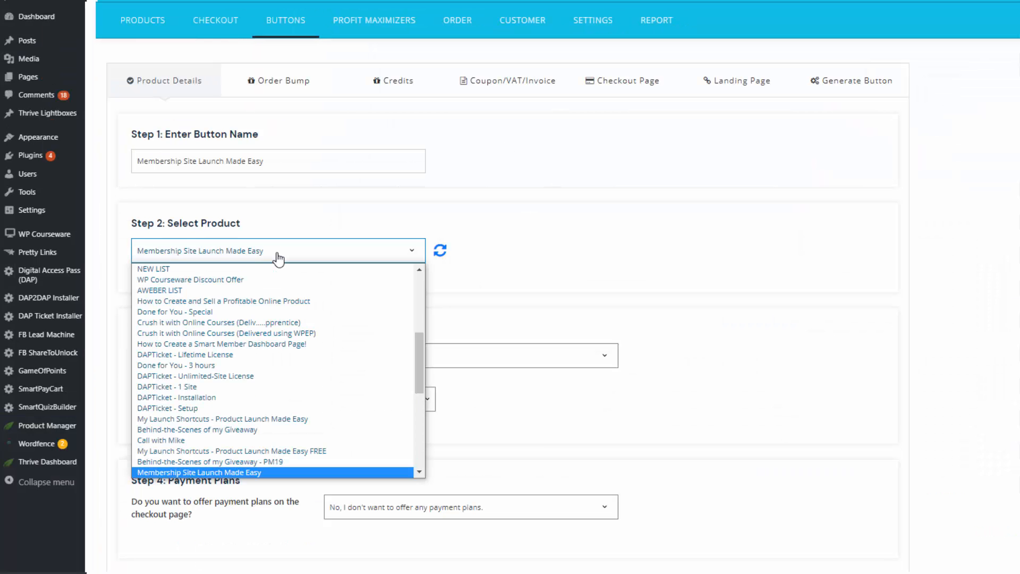
left_click(278, 259)
scroll(277, 257, "down", 3)
scroll(500, 287, "down", 5)
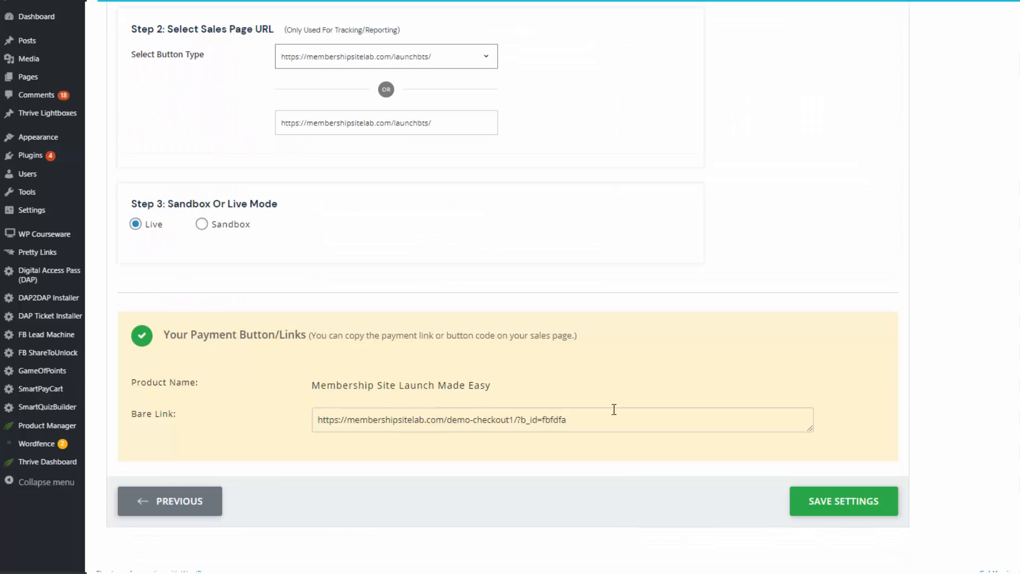
left_click(611, 418)
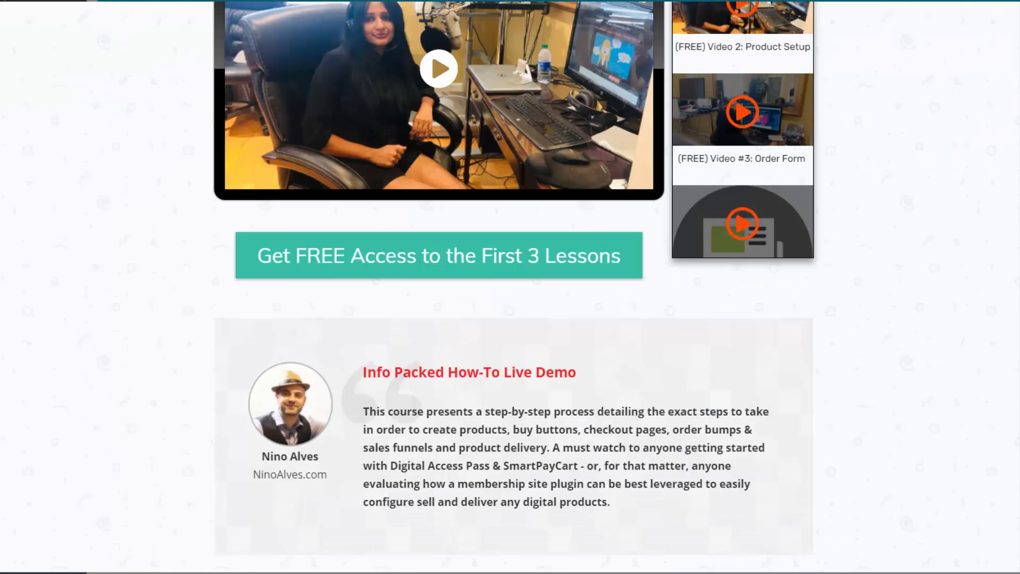
Step: Scroll down the course sales page toward the $39 pricing cards and checkout
scroll(510, 287, "down", 20)
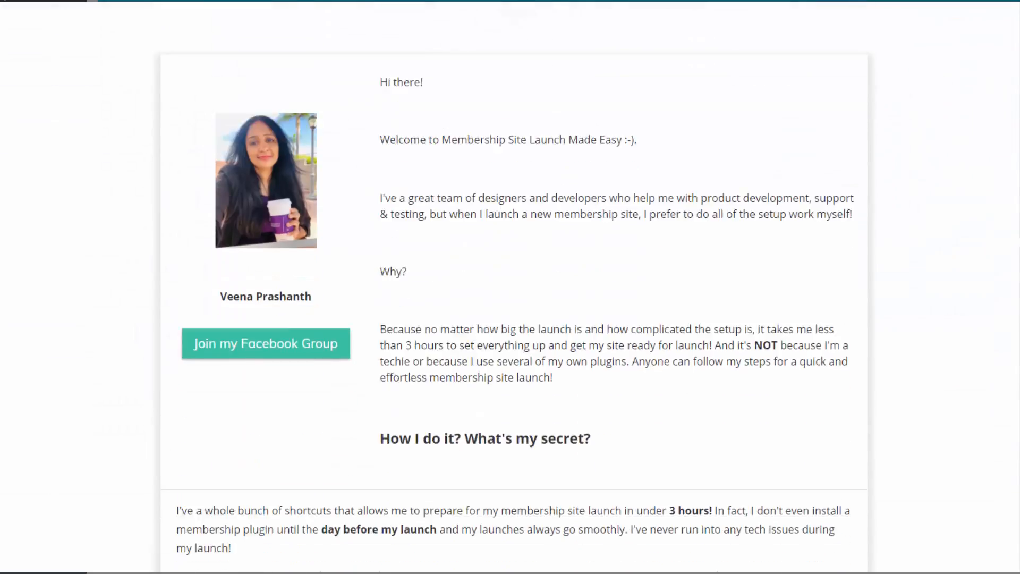
scroll(511, 287, "down", 20)
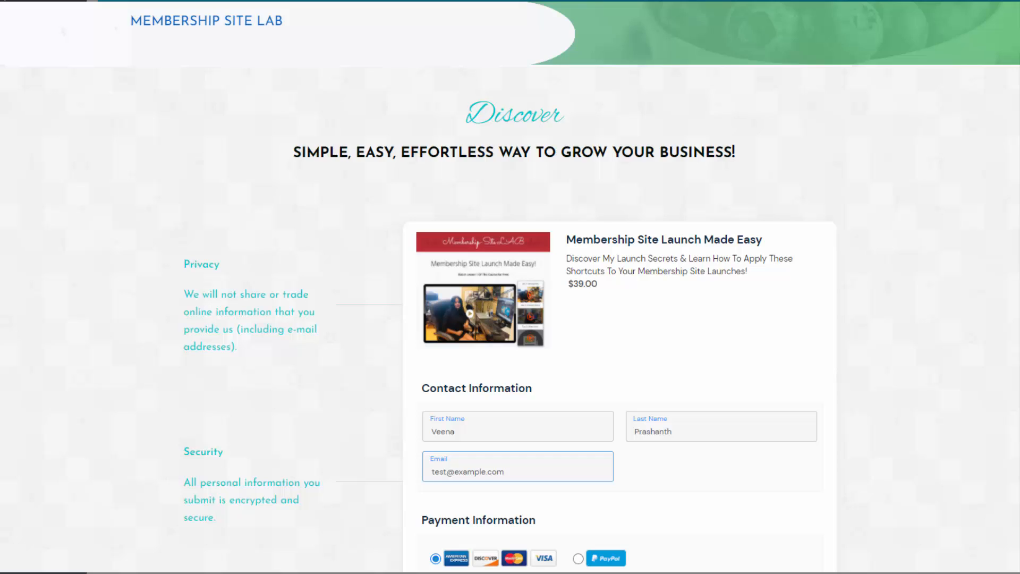
scroll(510, 287, "down", 3)
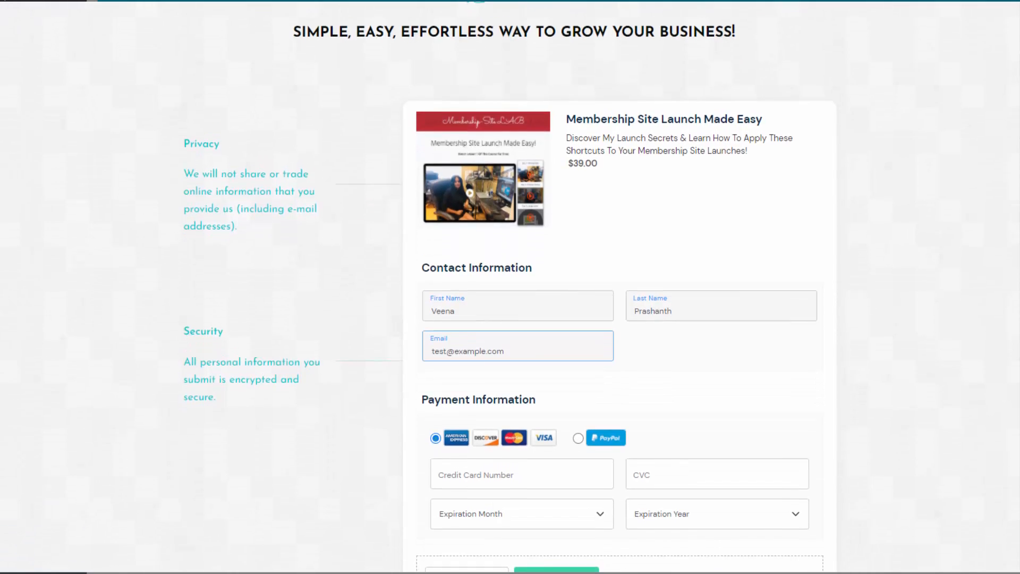
scroll(510, 287, "down", 5)
scroll(510, 287, "down", 2)
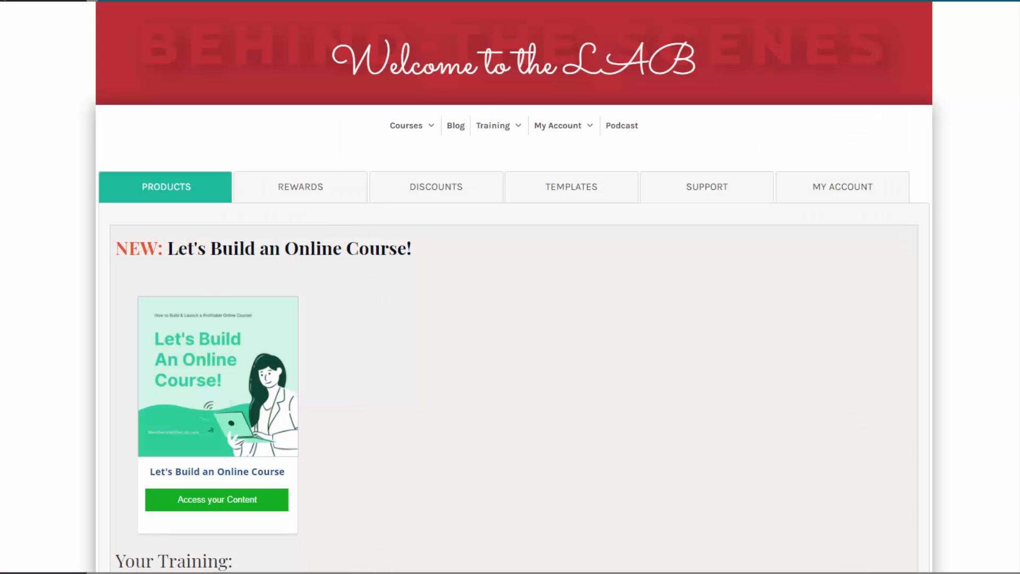
Step: Scroll through the member area's Your Training section listing the courses
scroll(514, 300, "down", 7)
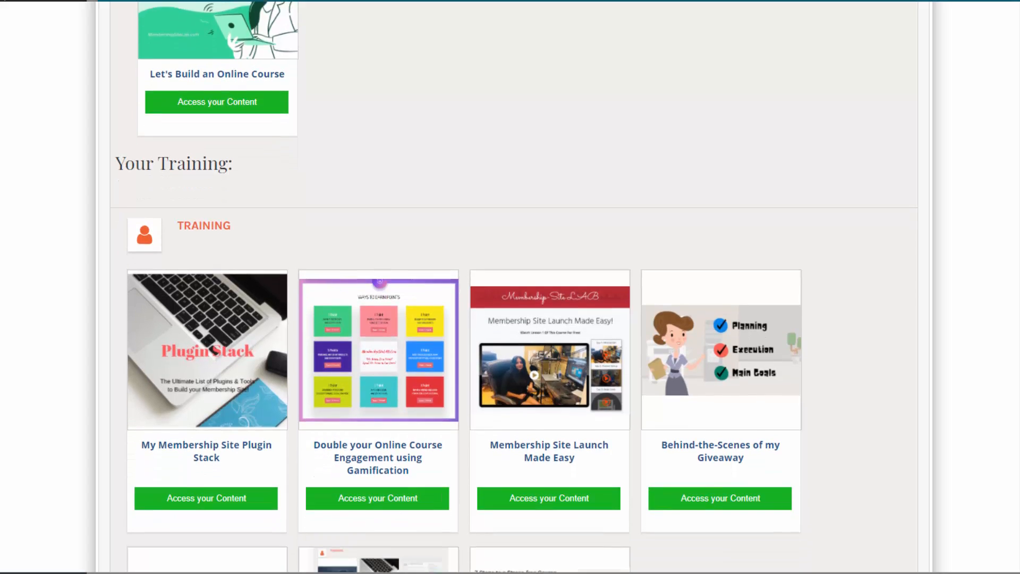
scroll(514, 287, "down", 5)
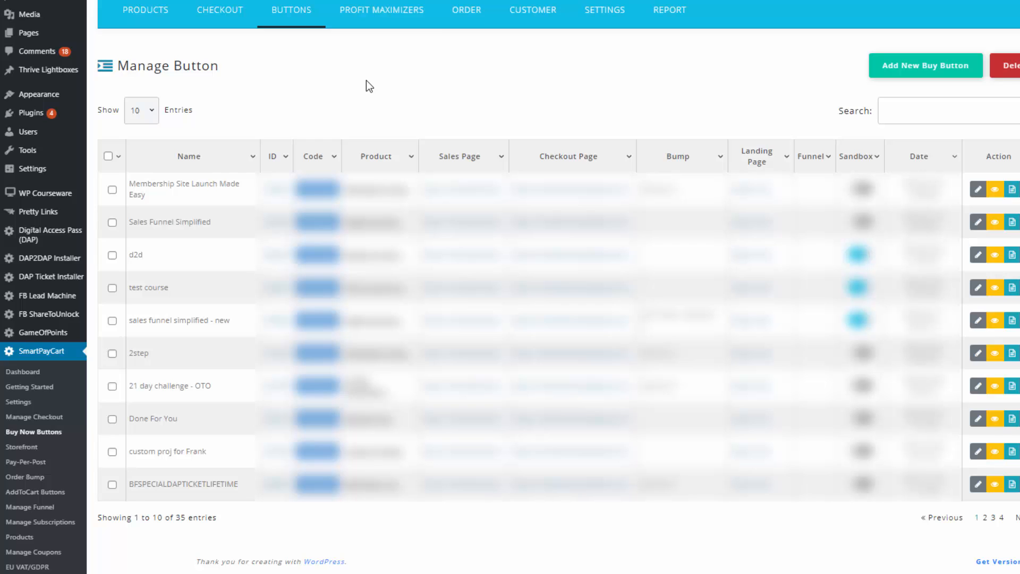
Step: Reach the Digital Access Pass (DAP) menu to get to DAP Member Pages
mouse_move(369, 17)
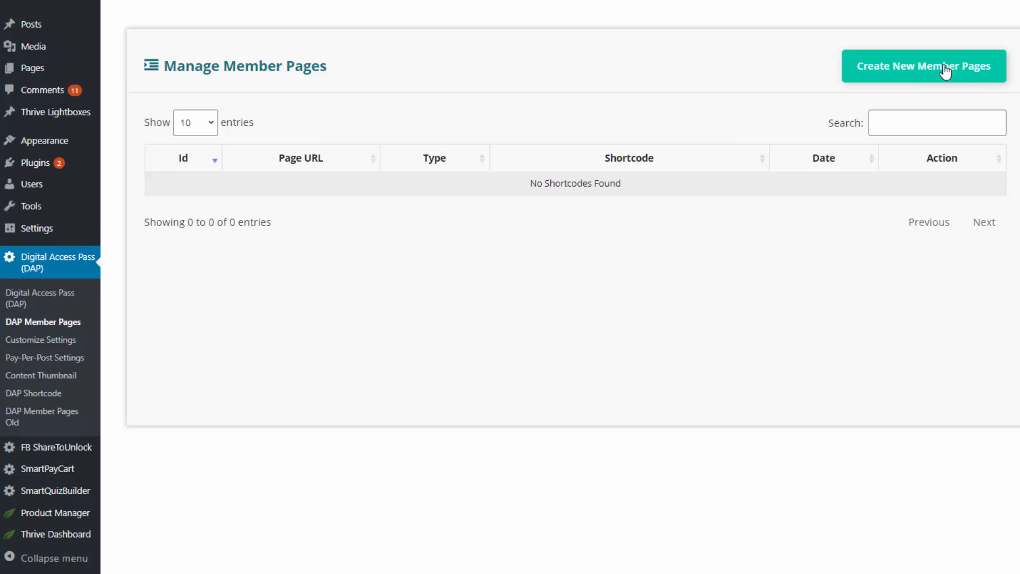
Step: Start creating new member pages to reveal Login, Content, Profile and other page types
left_click(927, 76)
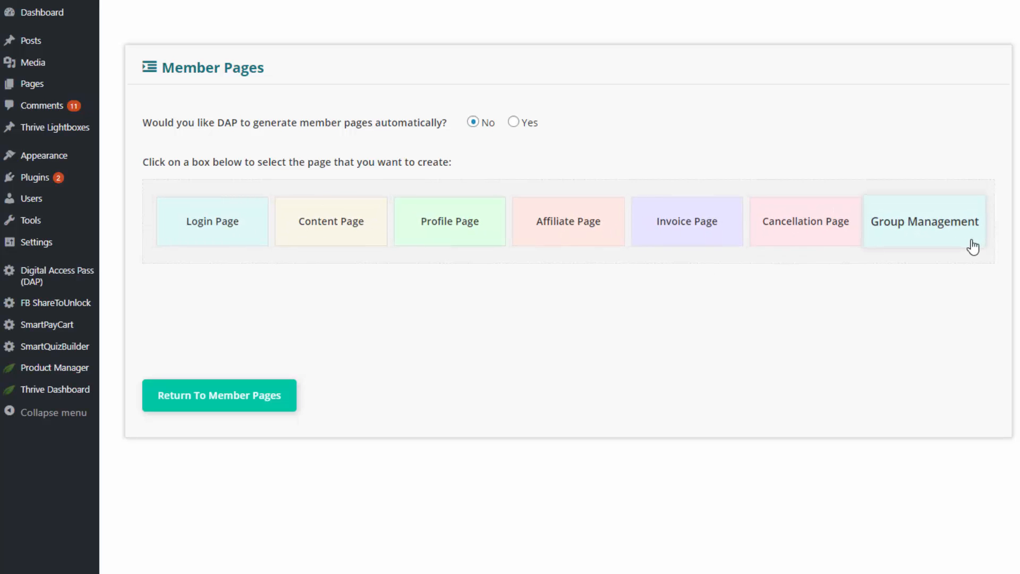
mouse_move(46, 345)
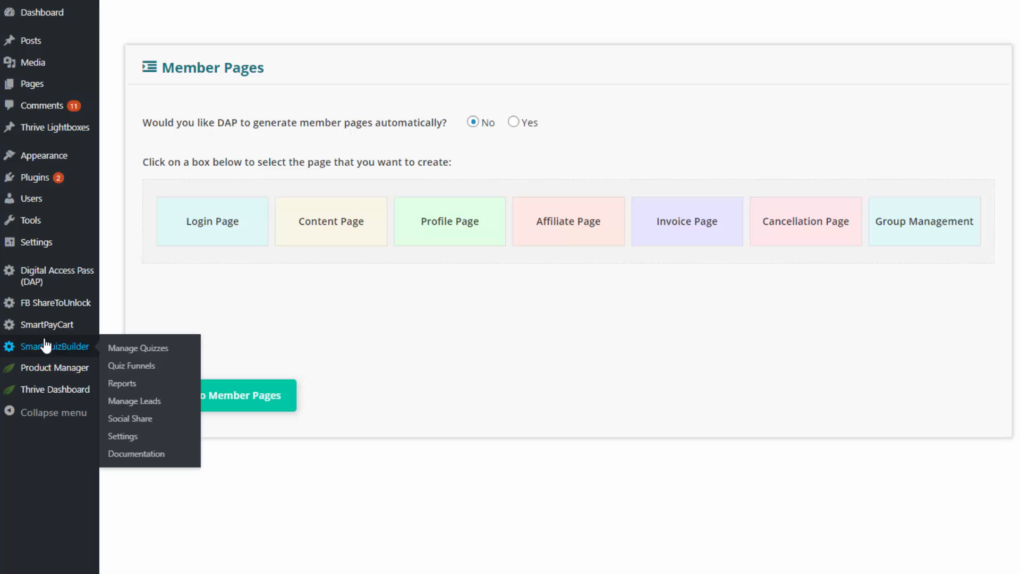
left_click(205, 227)
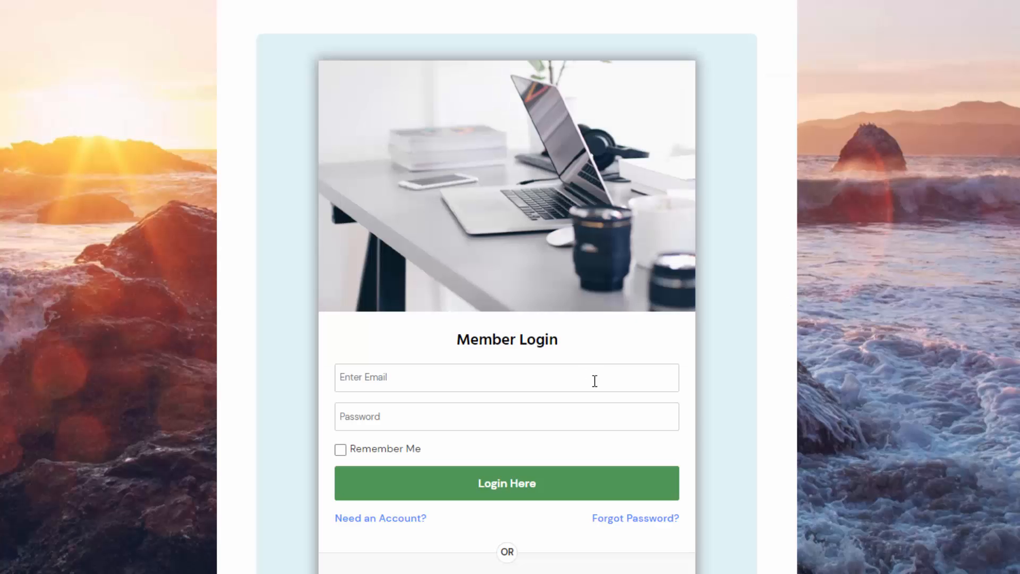
scroll(595, 381, "down", 1)
left_click(505, 311)
left_click(426, 345)
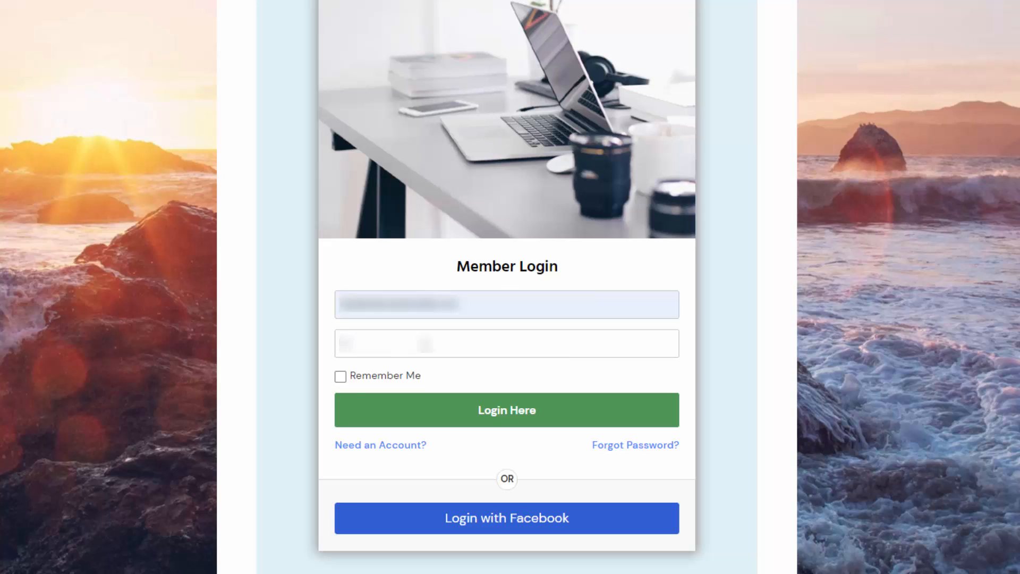
left_click(434, 416)
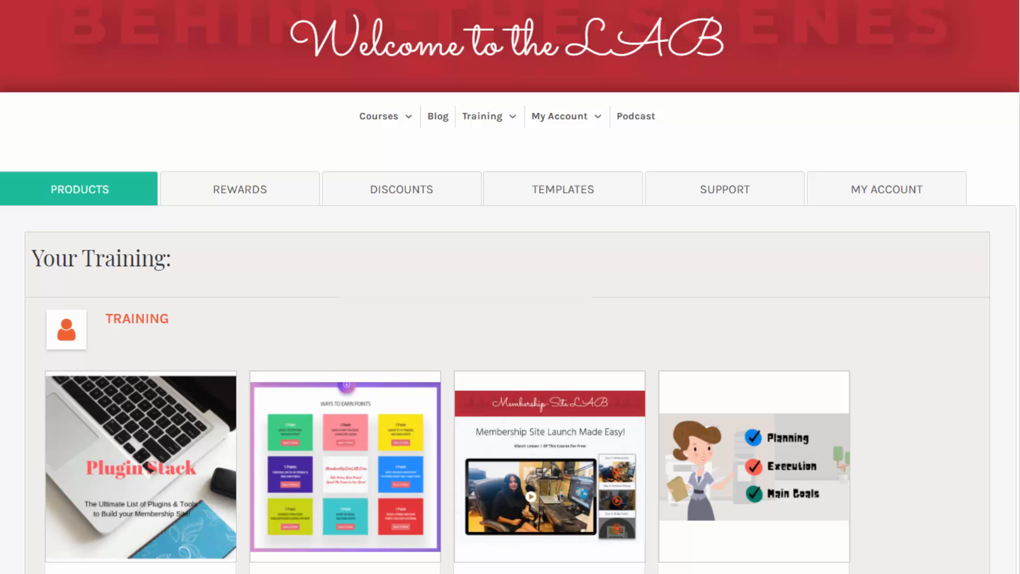
scroll(51, 182, "down", 5)
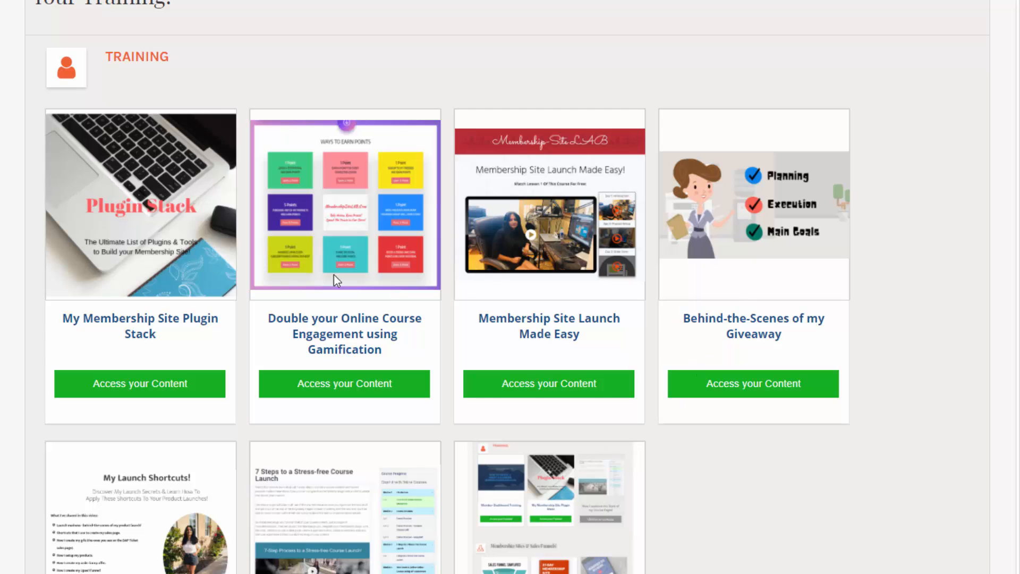
scroll(693, 216, "down", 3)
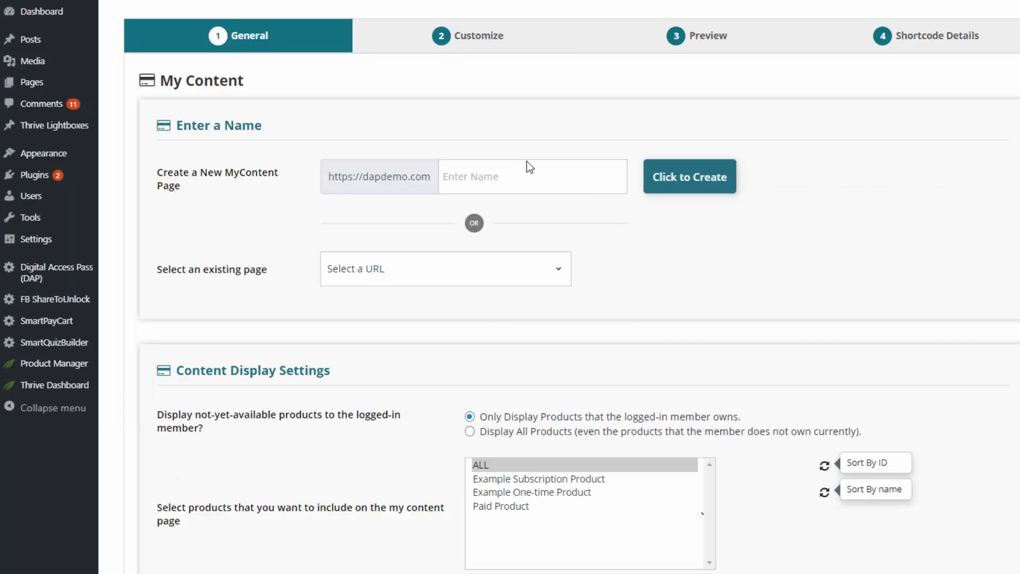
Step: Choose Content Page and create it with the name my-content-demo
left_click(527, 162)
left_click(554, 217)
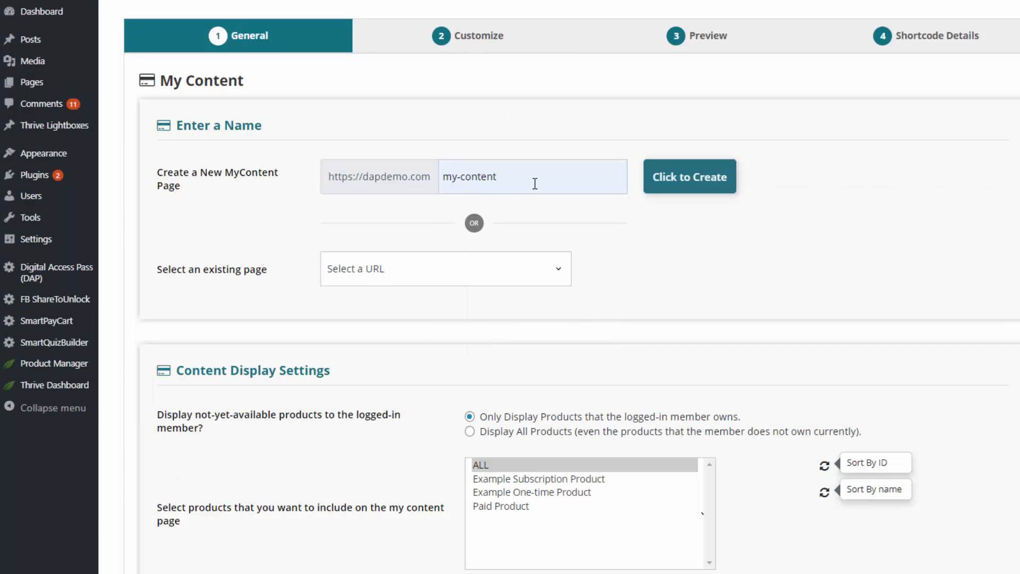
type("-demo")
left_click(656, 191)
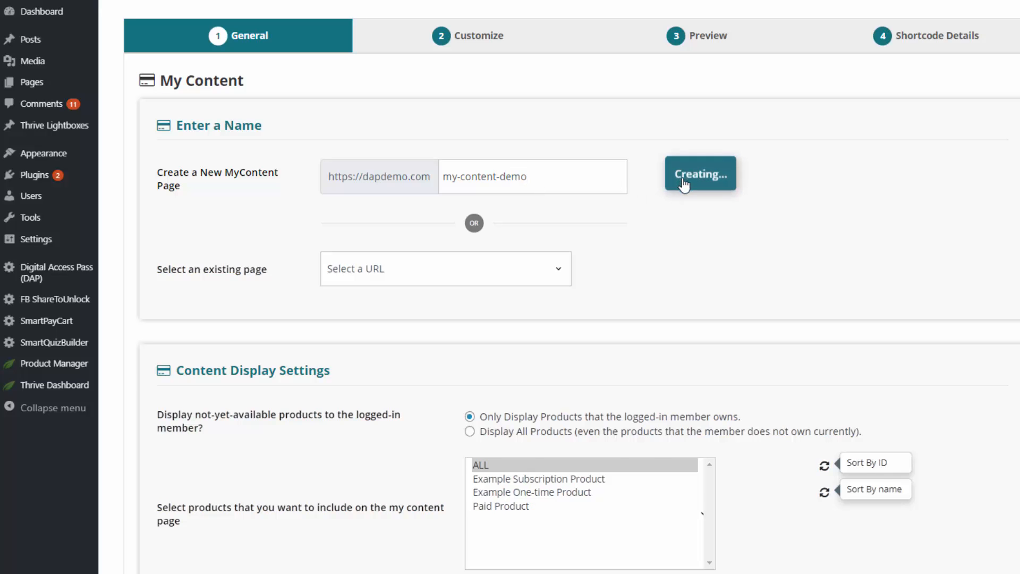
Step: Review the My Content settings: member-owned products only, ALL included, NONE hidden, one product per row
scroll(821, 368, "down", 7)
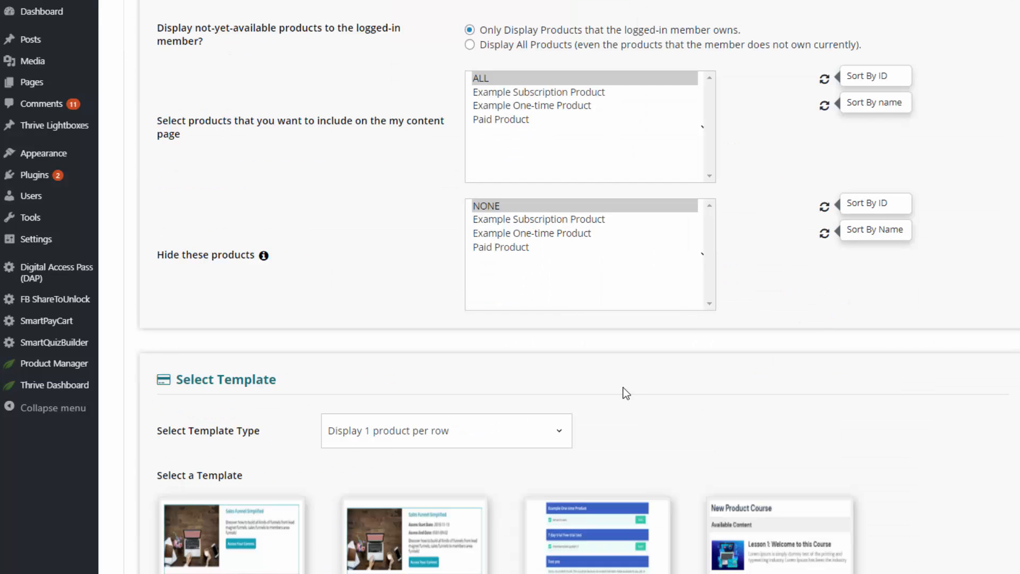
scroll(599, 416, "down", 4)
scroll(651, 275, "up", 4)
scroll(518, 249, "up", 3)
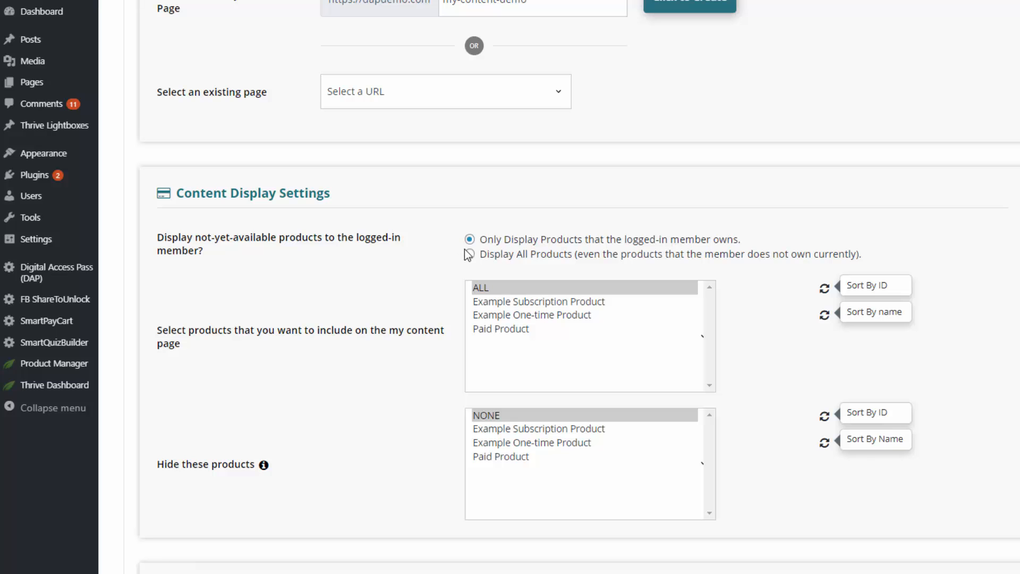
scroll(330, 310, "down", 6)
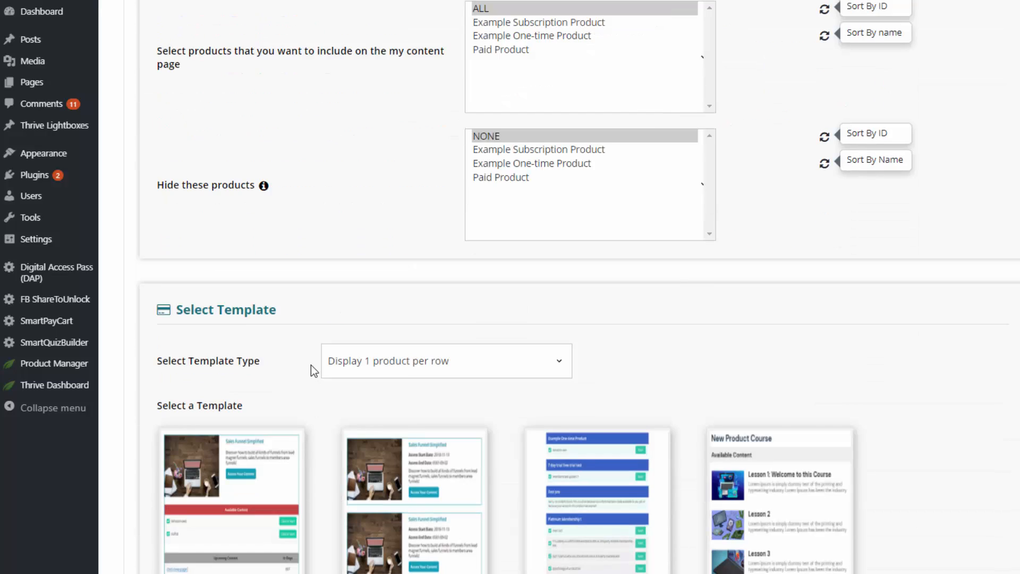
mouse_move(295, 374)
mouse_move(766, 372)
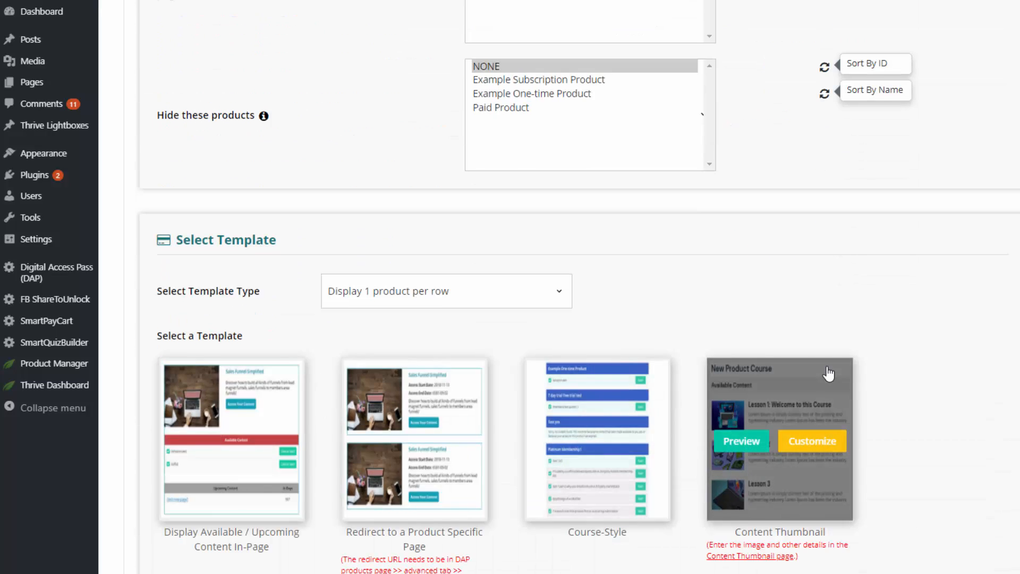
scroll(829, 373, "down", 3)
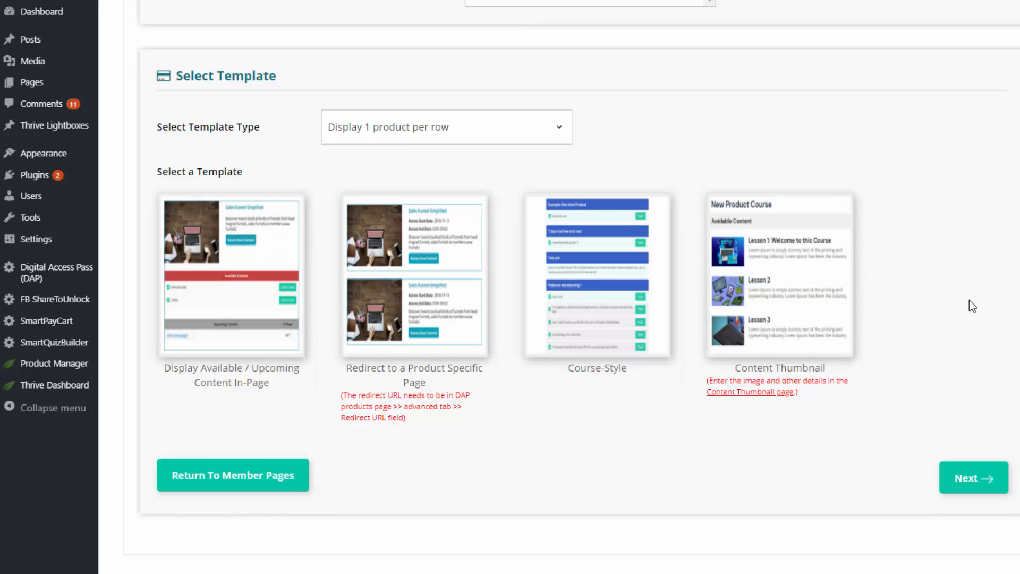
Step: Set the template type to multiple products per row and customise the Redirect to a Product Specific Page template
left_click(446, 138)
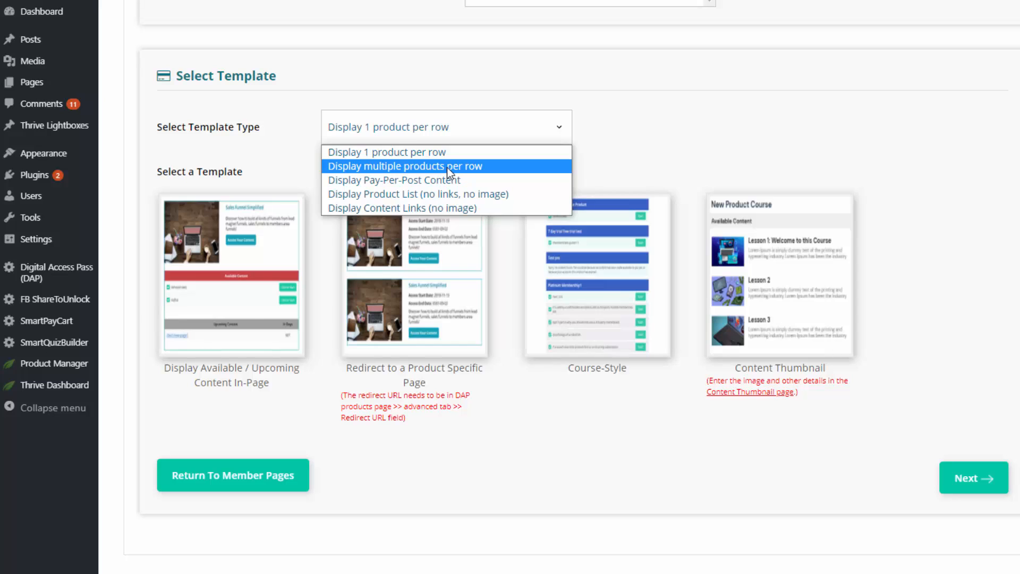
left_click(447, 166)
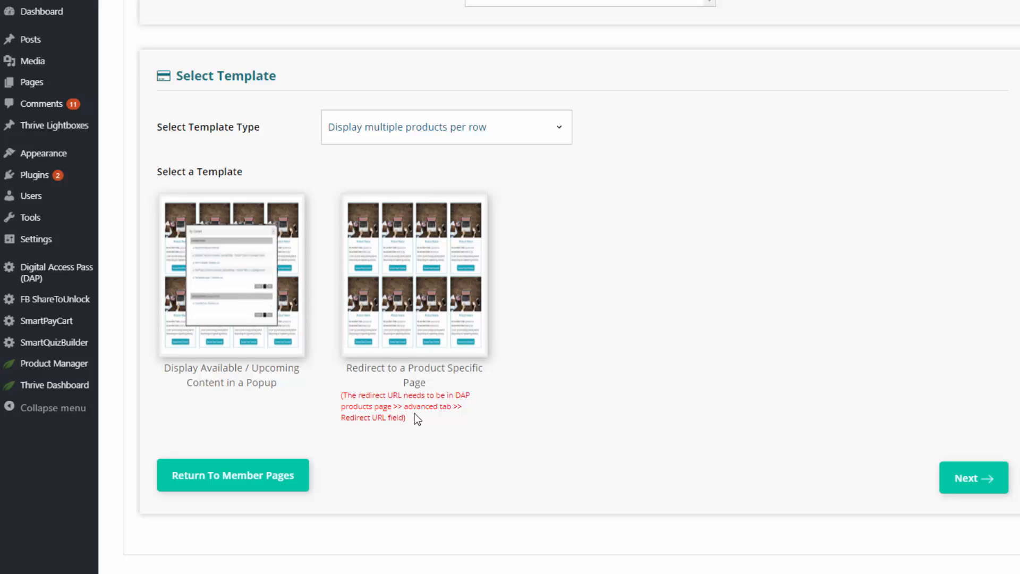
mouse_move(388, 278)
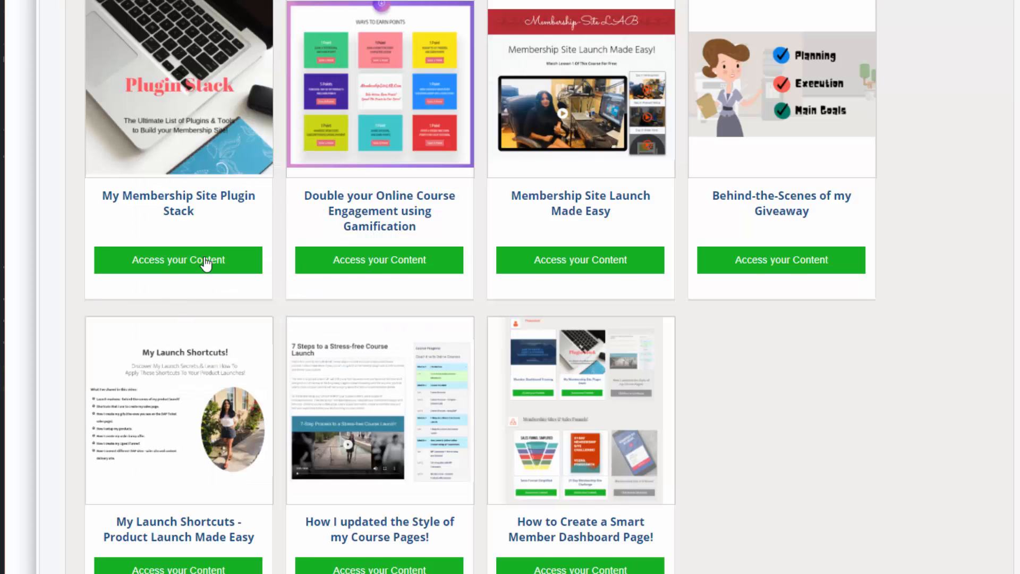
scroll(206, 263, "up", 1)
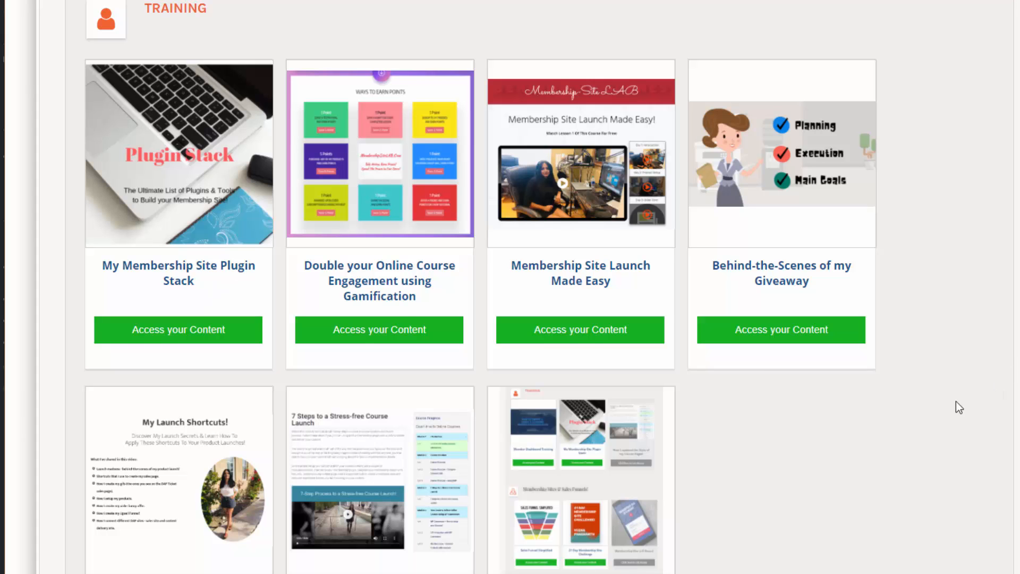
scroll(914, 407, "down", 1)
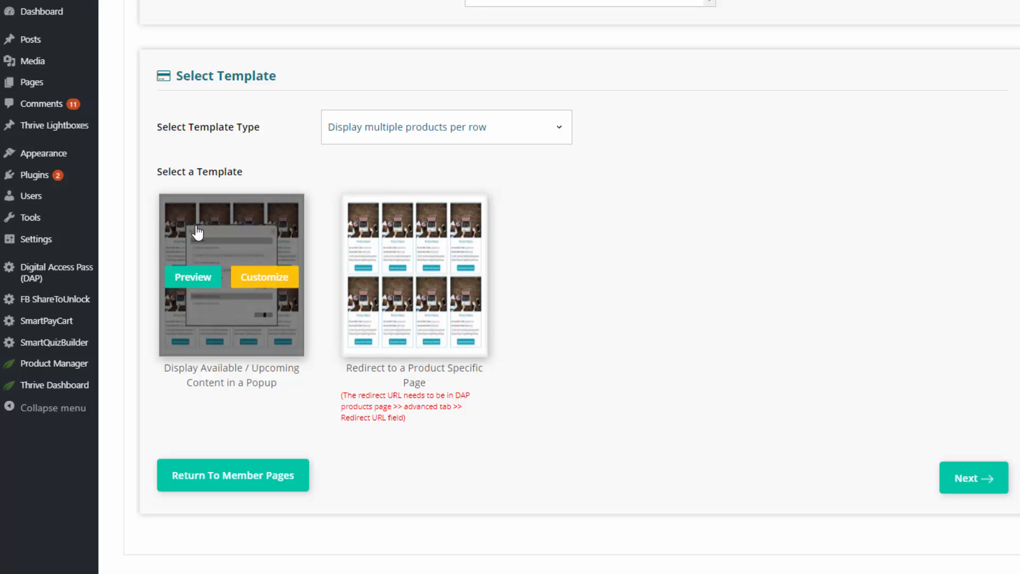
mouse_move(178, 224)
left_click(480, 127)
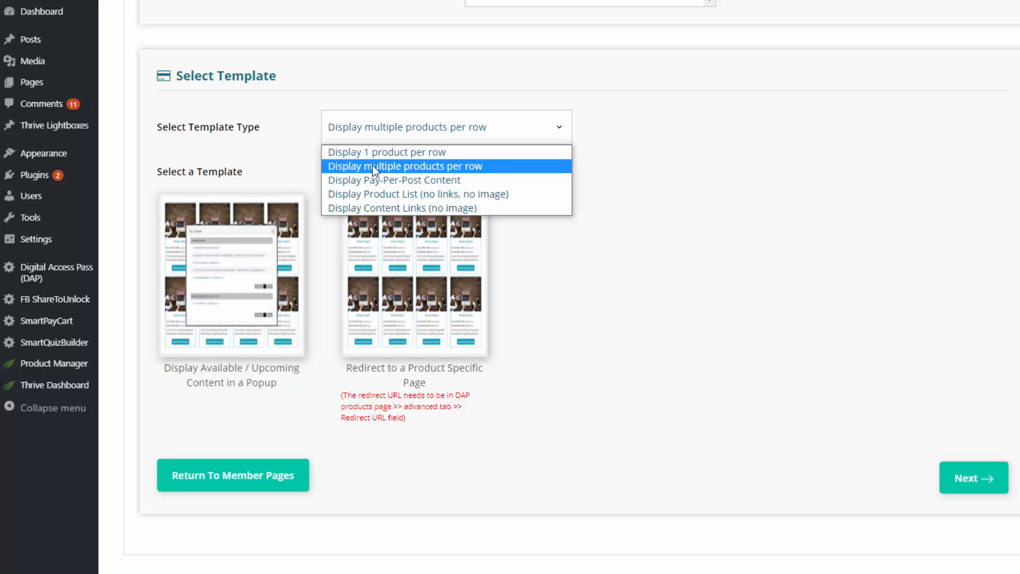
left_click(372, 166)
mouse_move(432, 287)
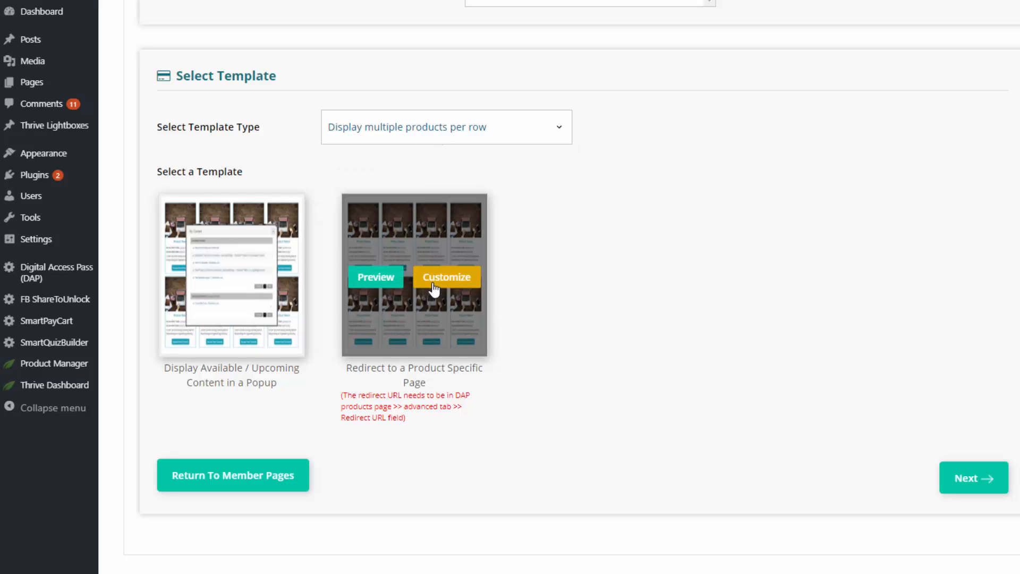
left_click(463, 284)
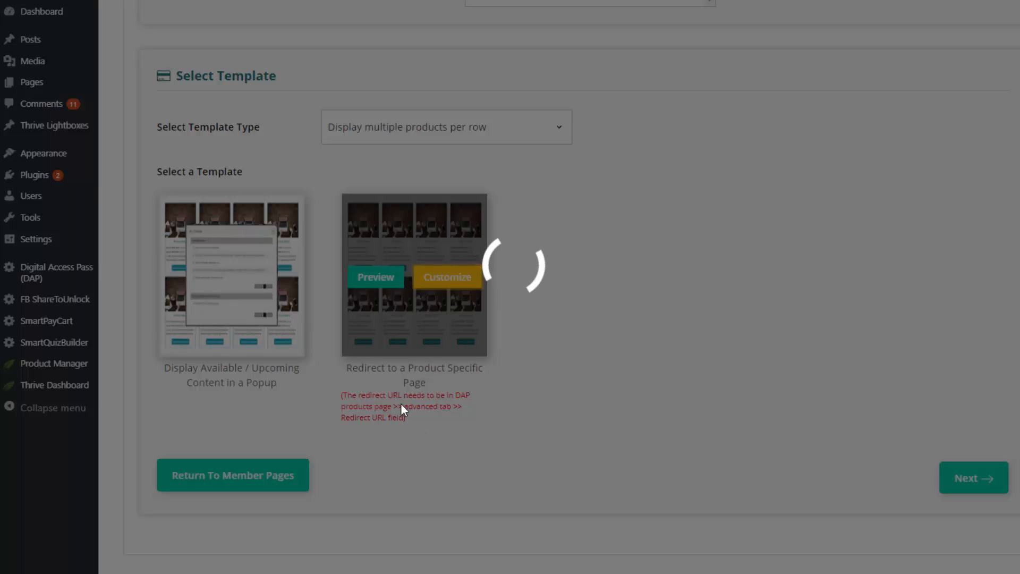
Step: Open Membership Site Launch Made Easy from the member dashboard's Access your Content link
scroll(438, 413, "up", 5)
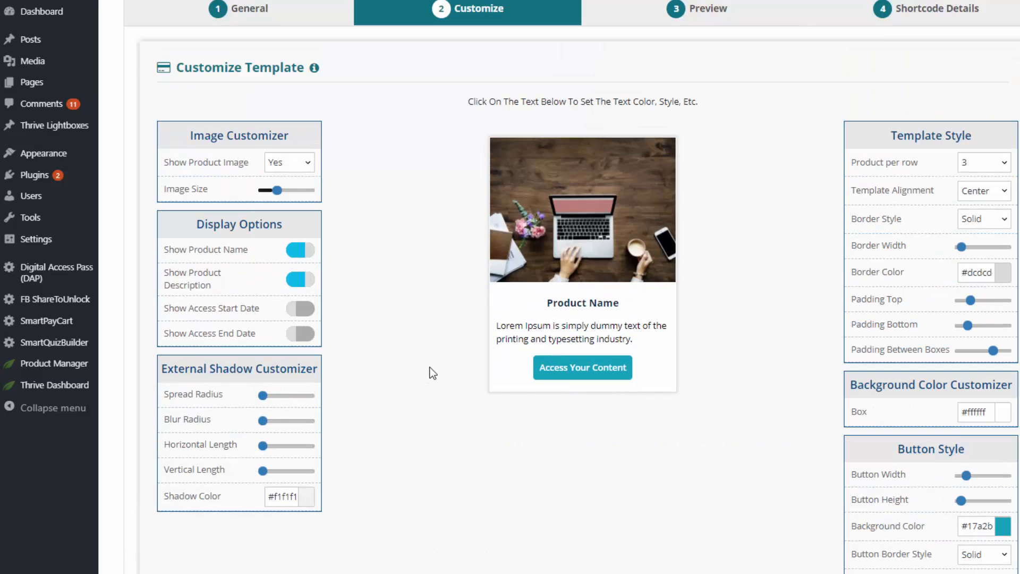
scroll(433, 371, "up", 1)
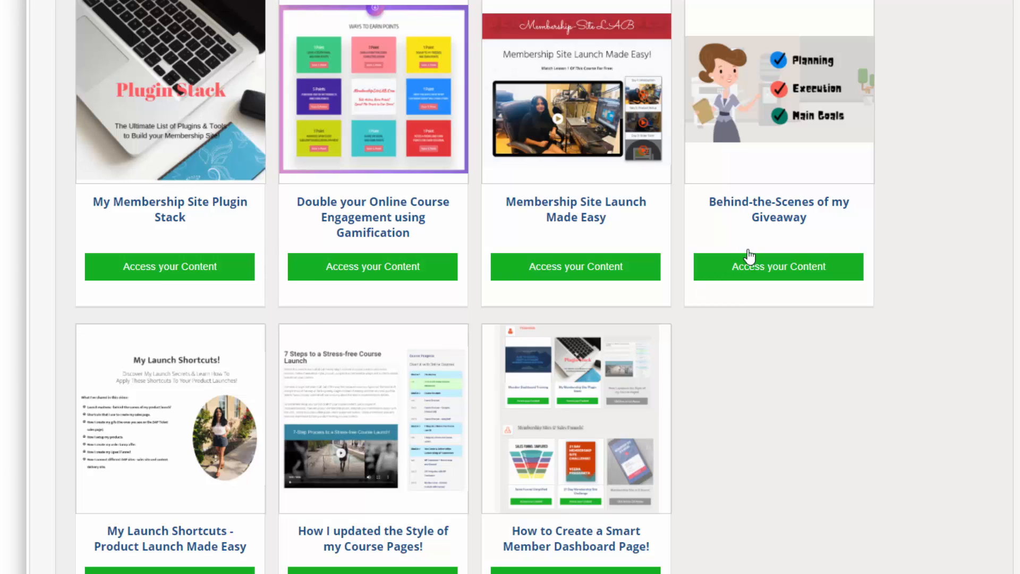
left_click(581, 273)
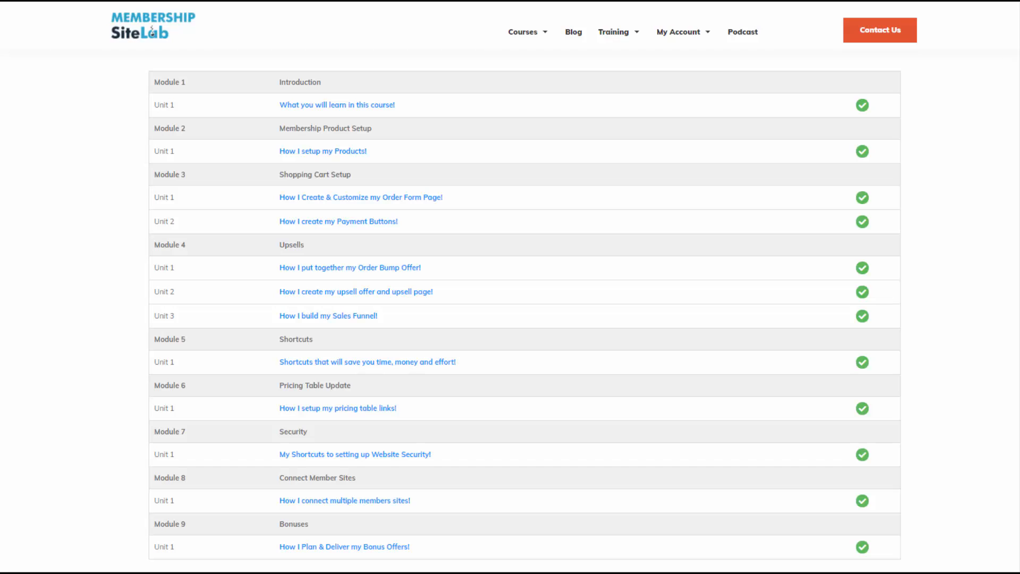